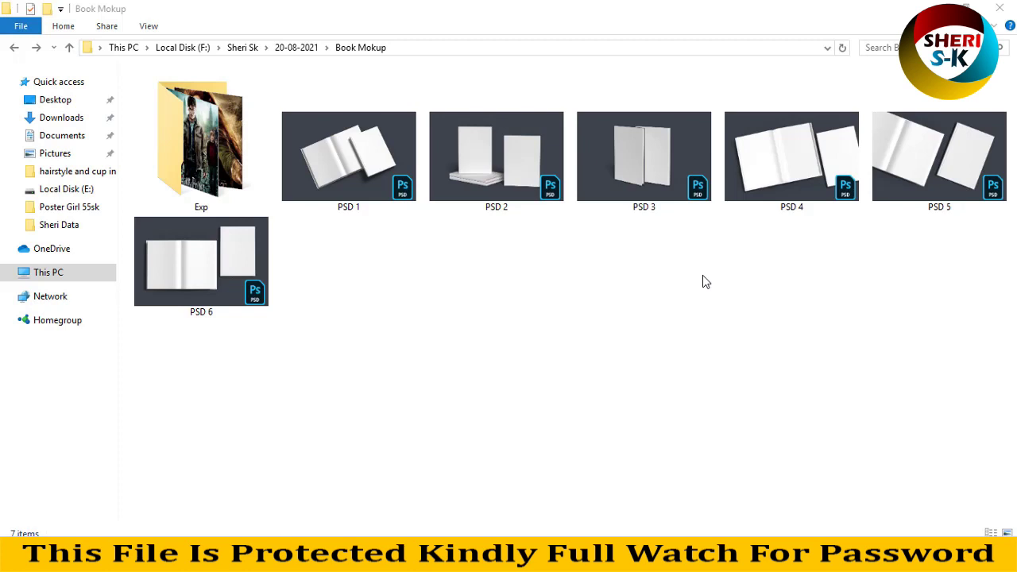
Browse the three poster images in the Exp folder, then return to the Book Mokup folder.
double_click(203, 151)
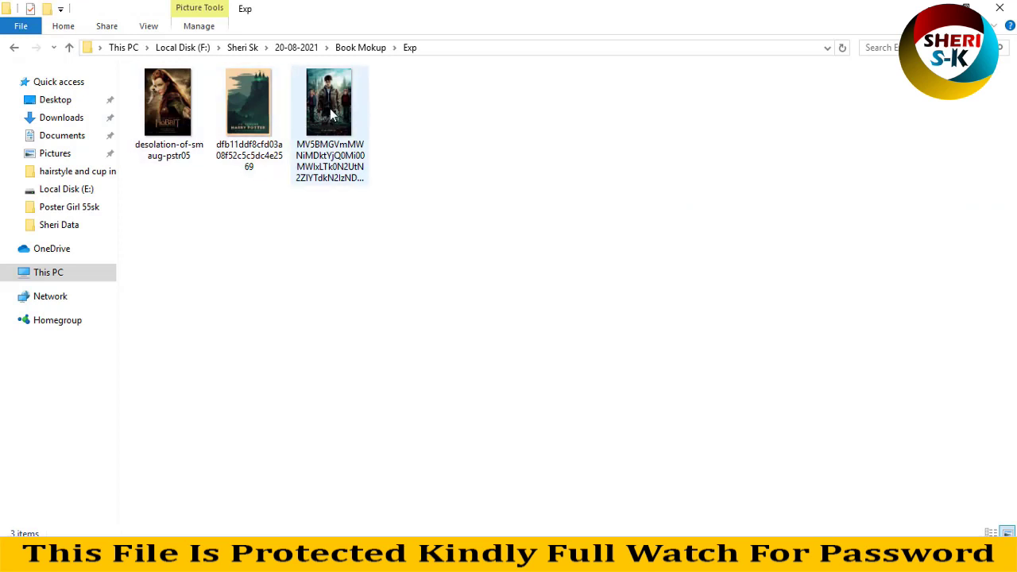
left_click(183, 119)
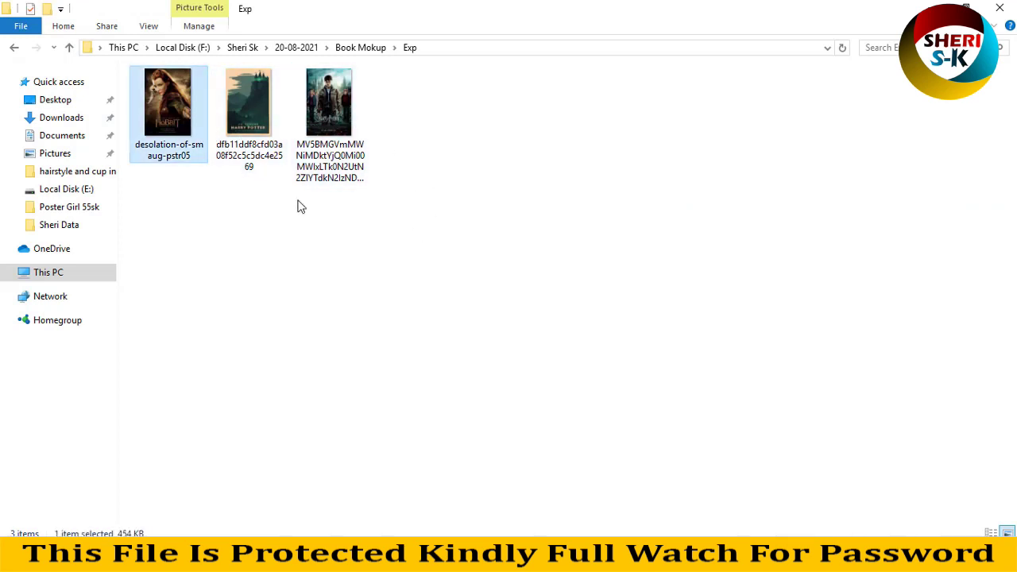
key("ctrl+a")
left_click(377, 182)
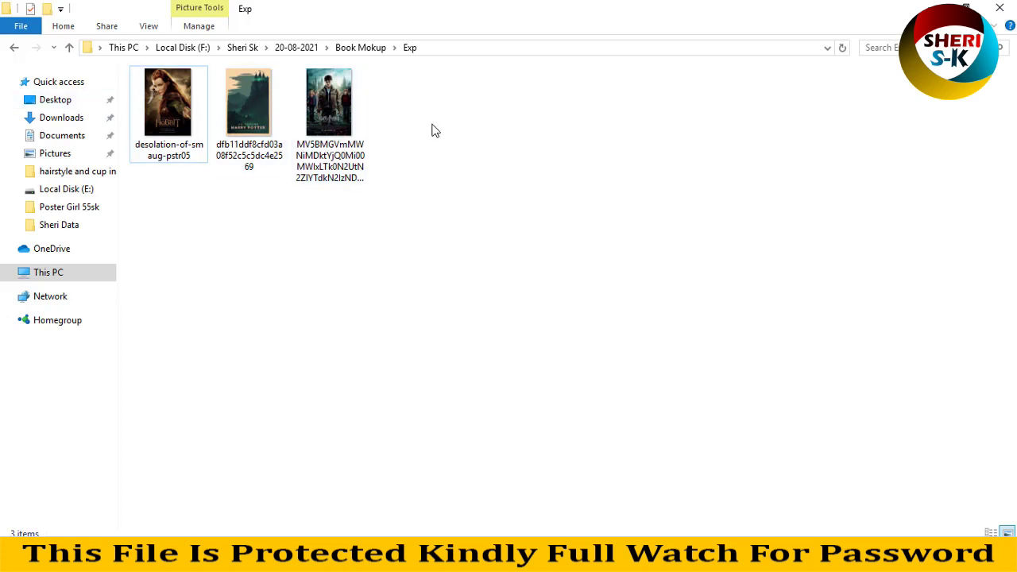
key("ctrl+a")
left_click(13, 47)
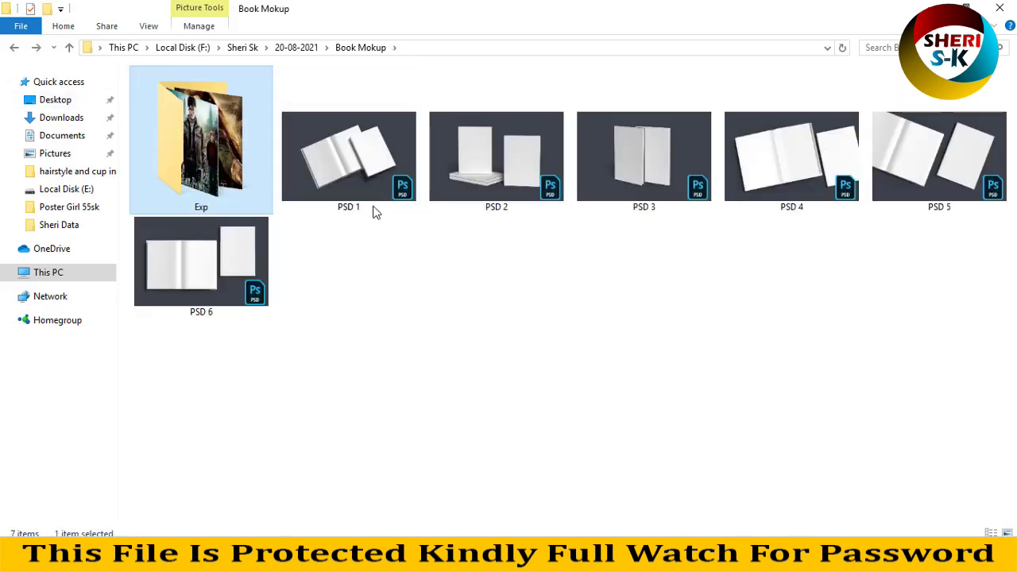
left_click(413, 234)
Select the PSD 6 mockup file and drag it onto Photoshop to open it.
left_click(401, 177)
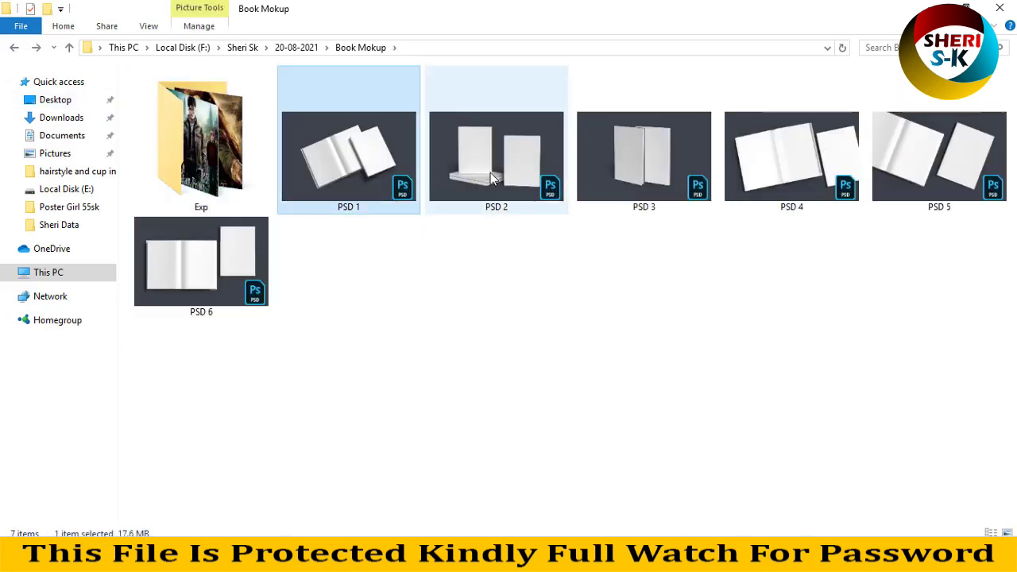
left_click(898, 298)
left_click_drag(969, 254, 368, 293)
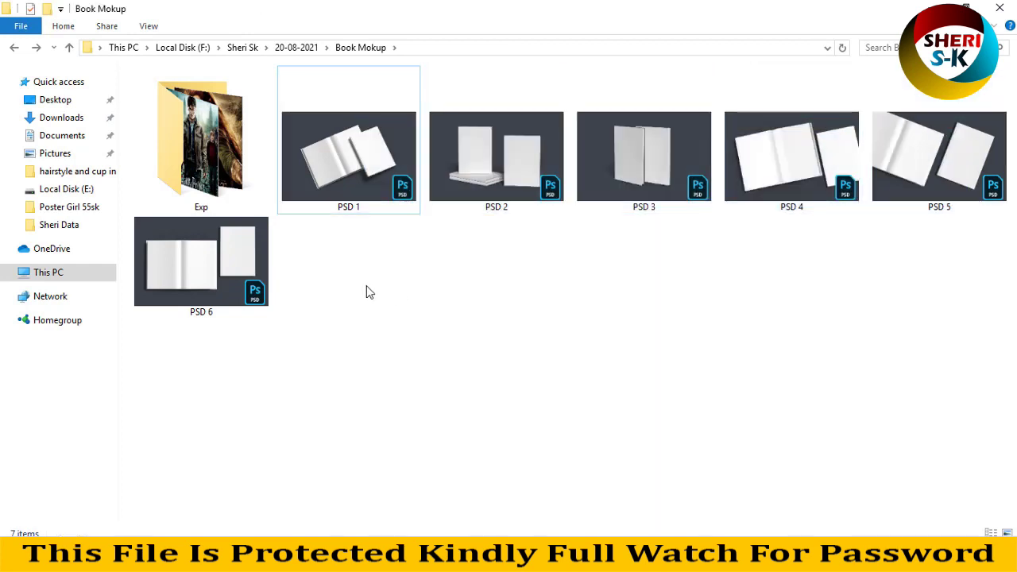
left_click(201, 263)
left_click(389, 262)
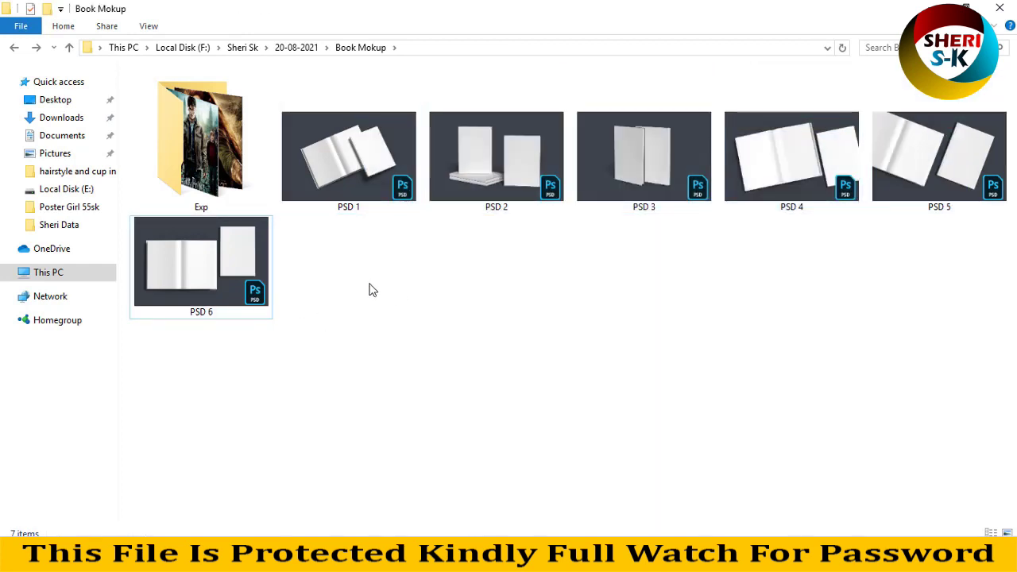
left_click(201, 244)
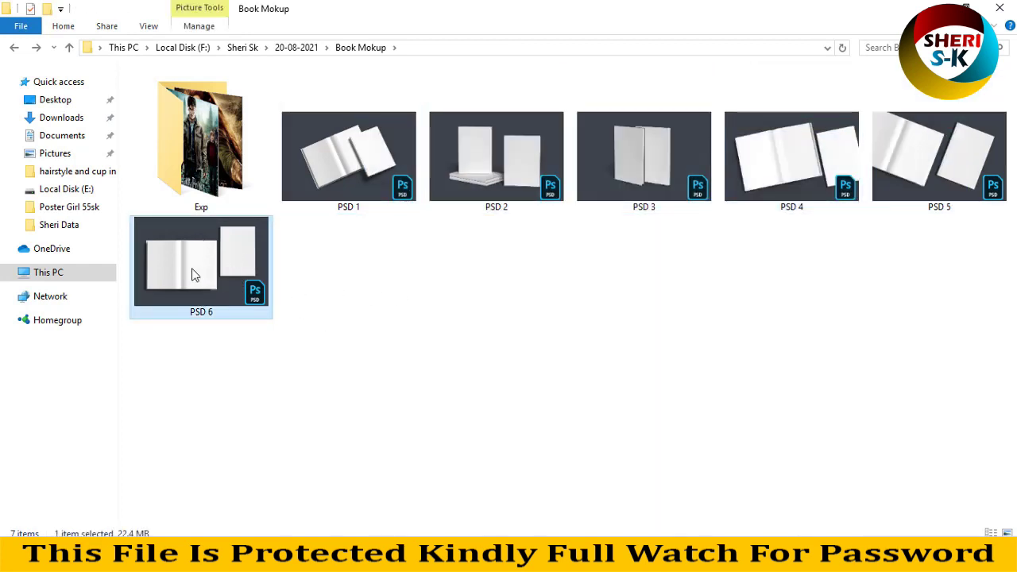
left_click_drag(193, 274, 367, 233)
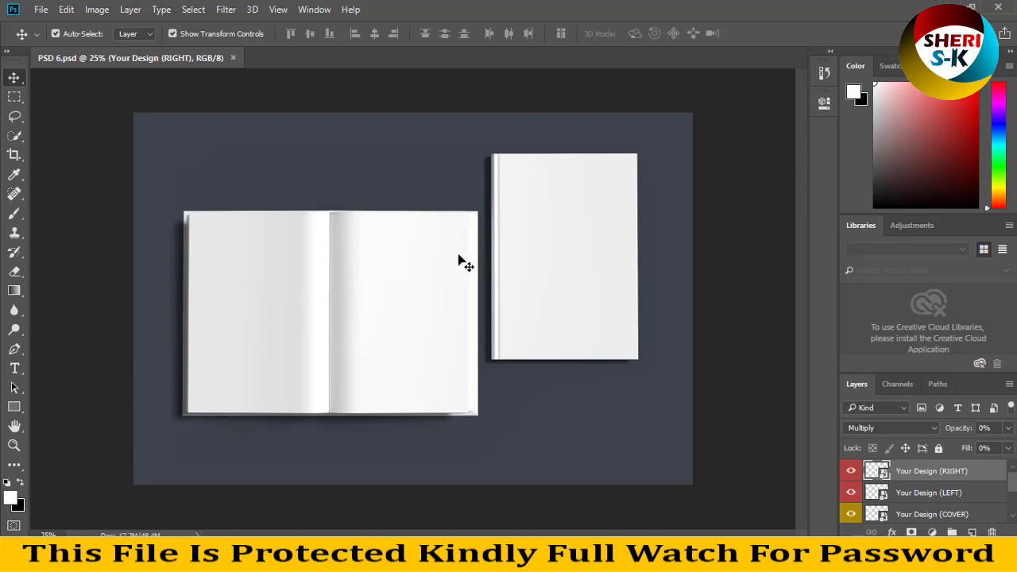
Select the Your Design (COVER) layer and open its smart object contents, Layer 16.psb.
left_click(951, 493)
scroll(947, 485, "down", 2)
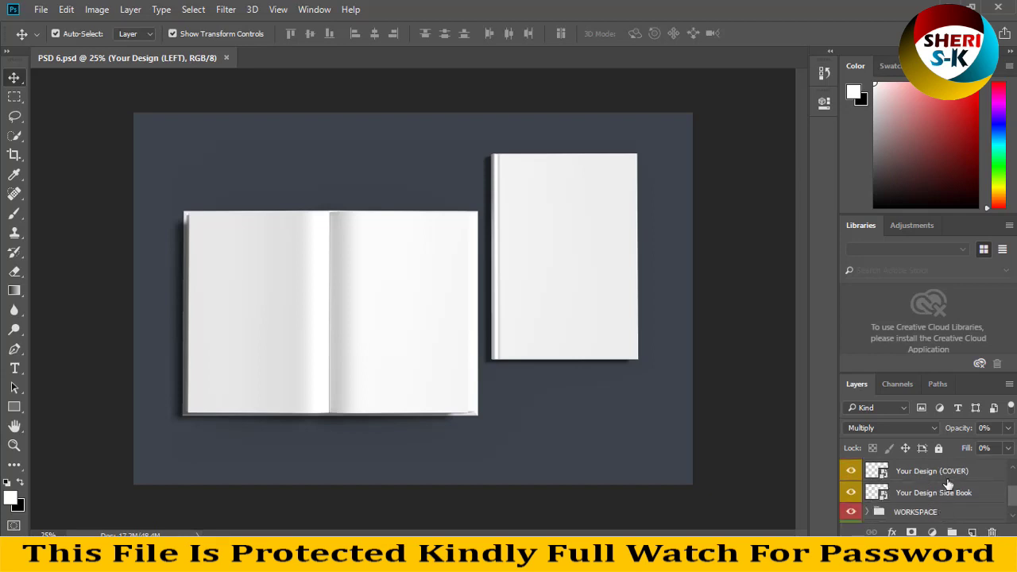
scroll(947, 484, "up", 1)
left_click(950, 494)
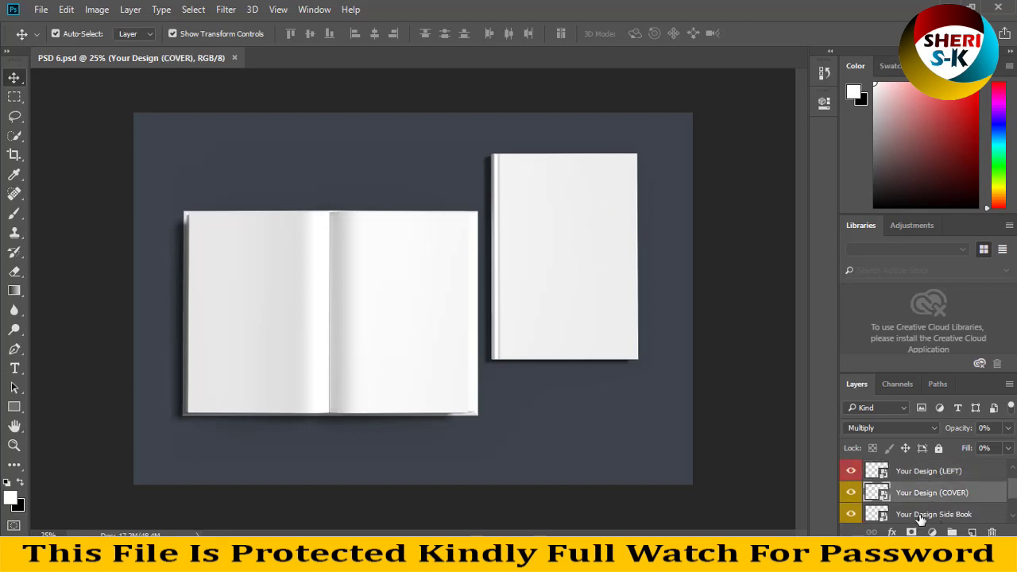
left_click(918, 516)
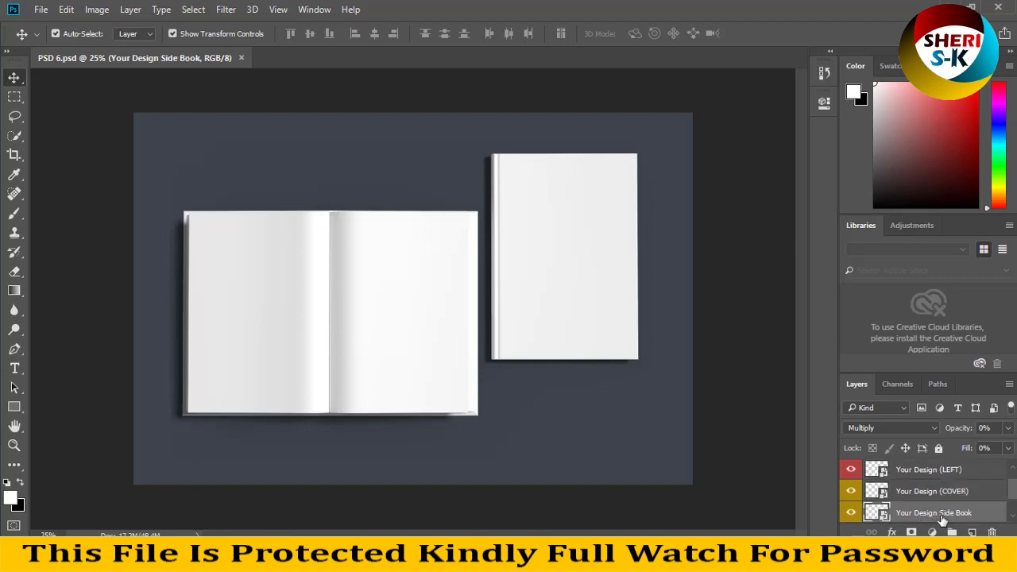
scroll(957, 502, "down", 2)
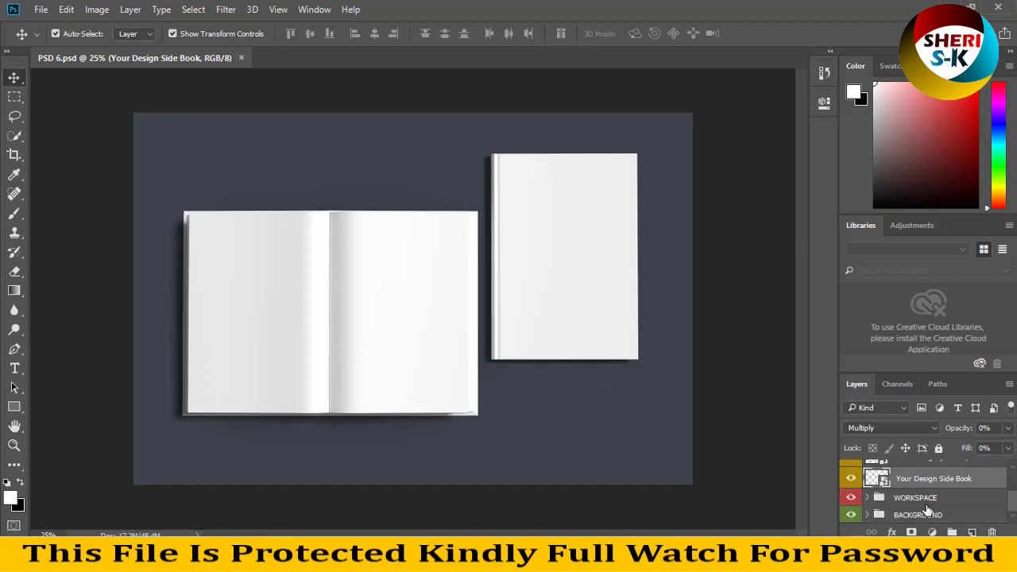
scroll(917, 515, "up", 2)
scroll(918, 509, "up", 1)
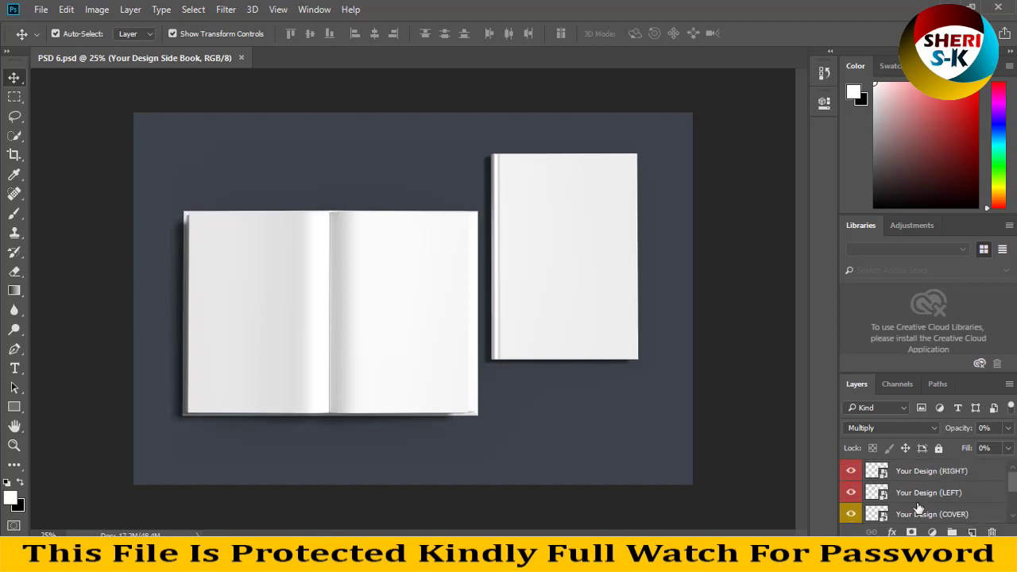
left_click(917, 490)
left_click(913, 513)
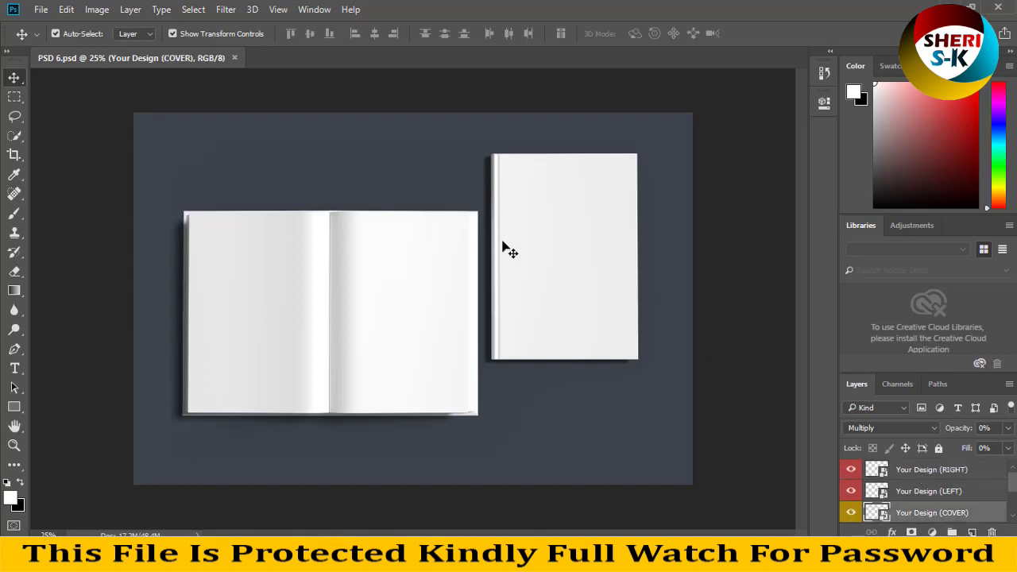
double_click(877, 513)
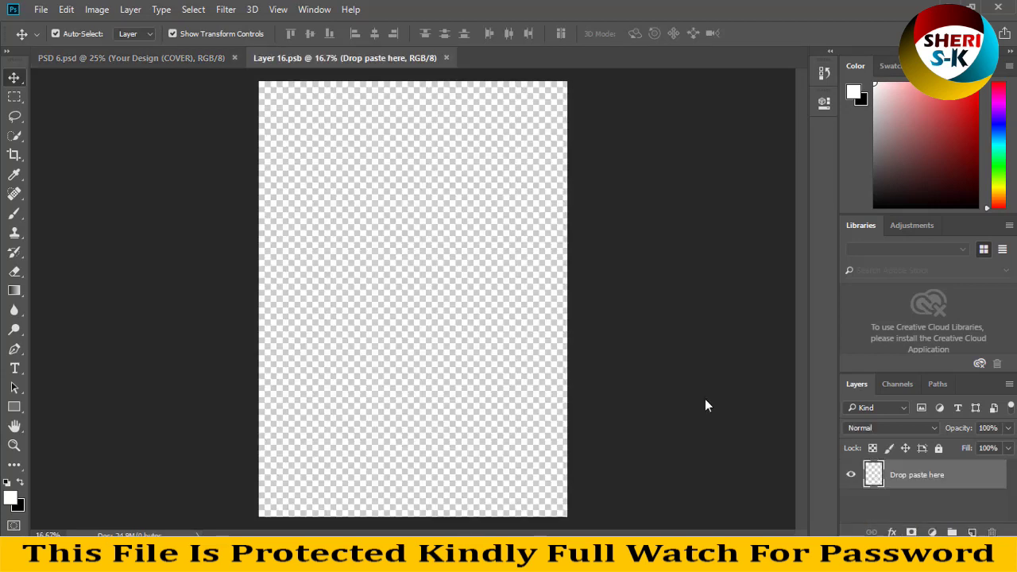
Place the Hobbit poster in Layer 16.psb, scale it from the top-left to fill the page, and save.
key("alt+Tab")
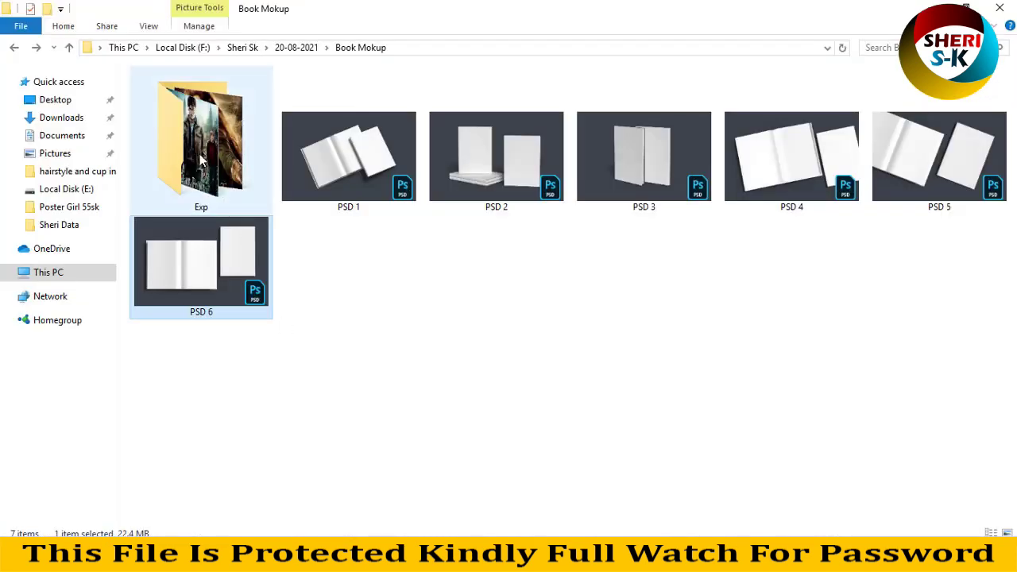
double_click(231, 199)
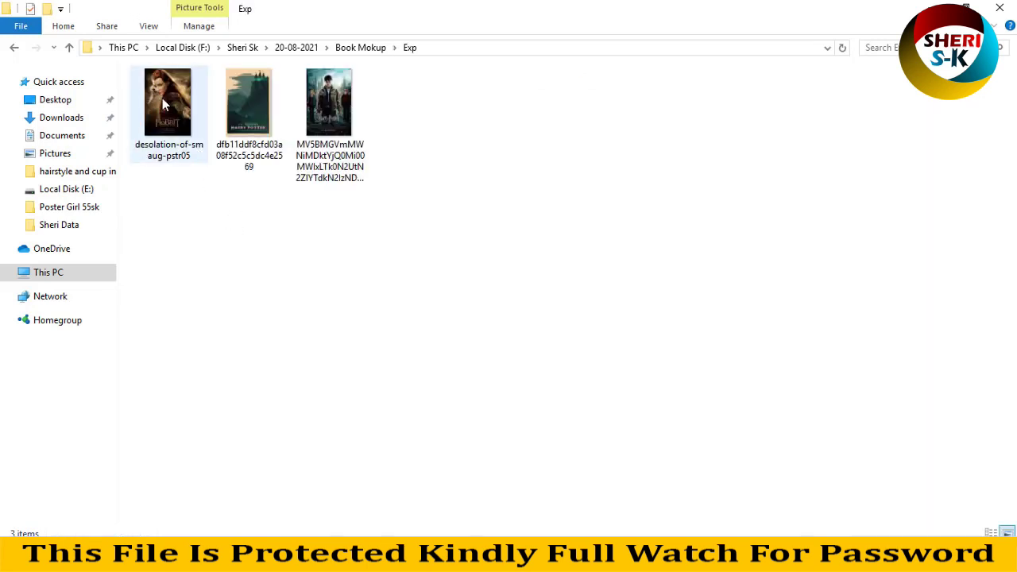
mouse_move(162, 97)
left_mouse_down()
mouse_move(421, 433)
mouse_move(402, 267)
left_mouse_up()
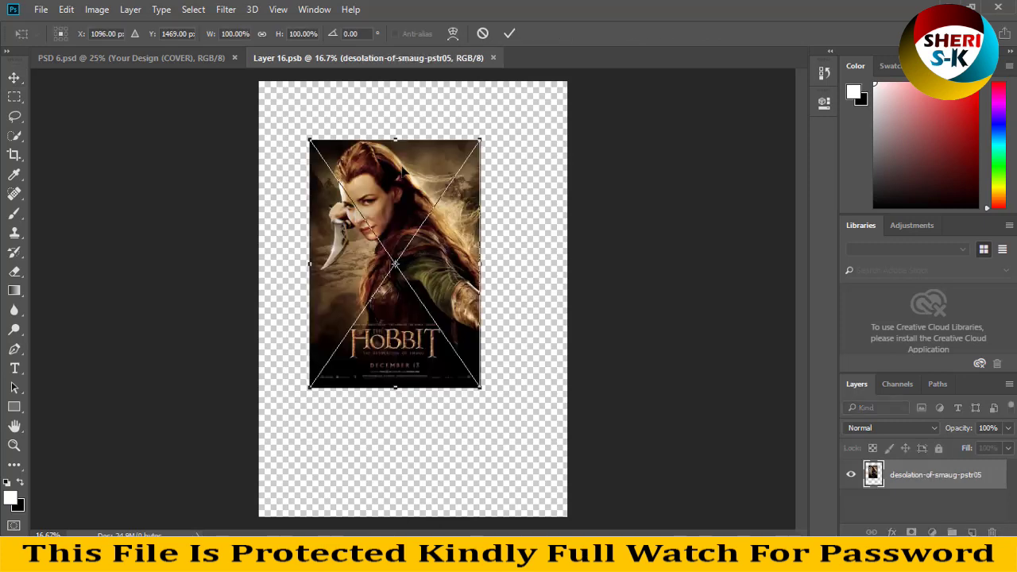
left_click_drag(360, 162, 310, 103)
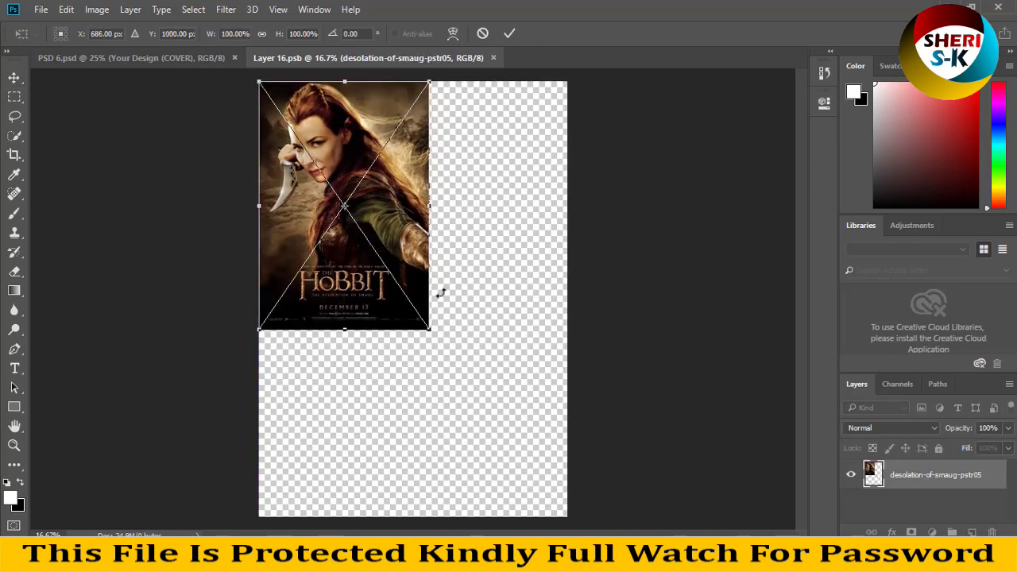
left_click_drag(430, 333, 599, 515)
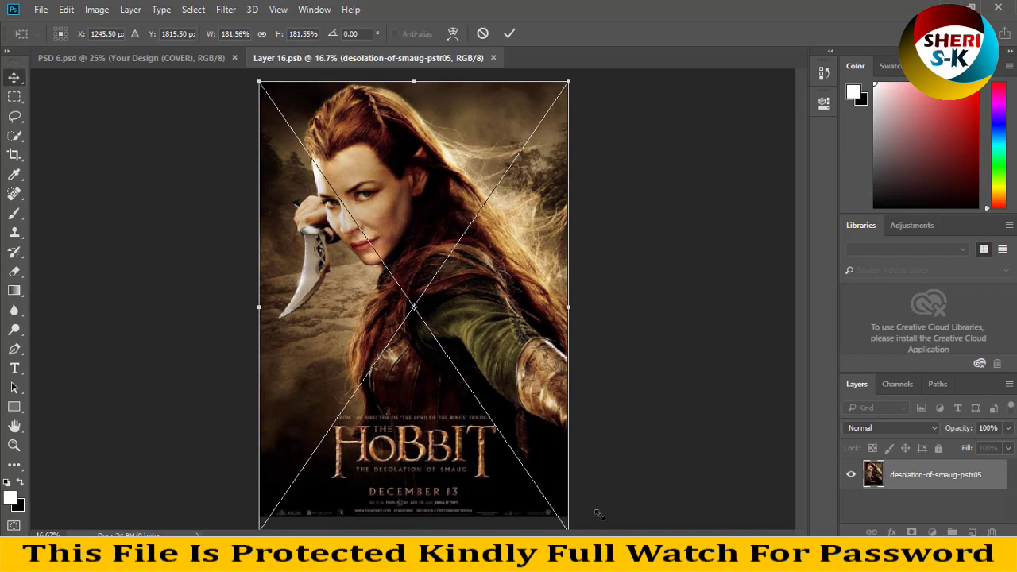
key("Return")
key("ctrl+s")
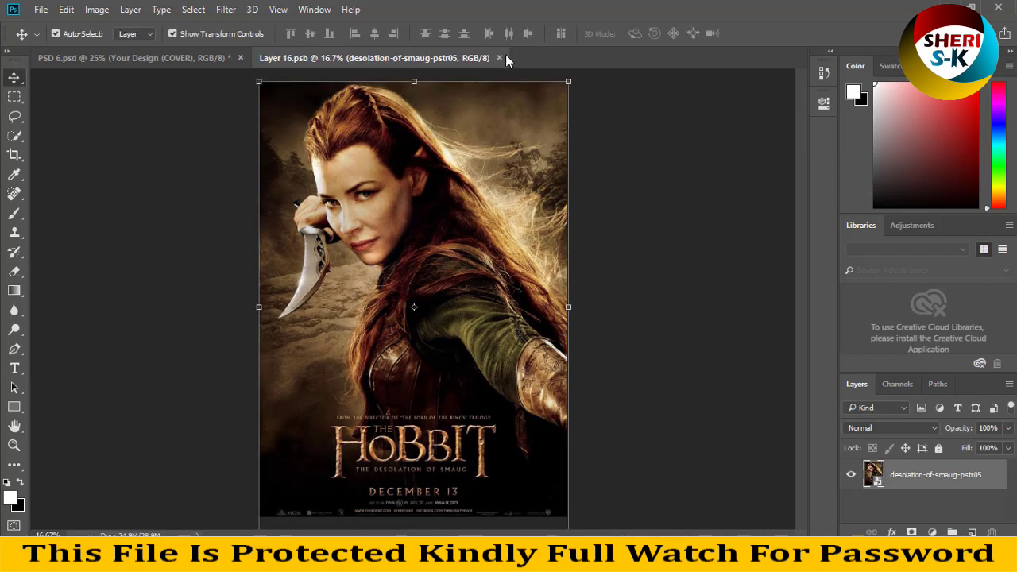
Close Layer 16.psb and check the mockup, toggling the Your Design (LEFT) layer's visibility off and on.
left_click(498, 57)
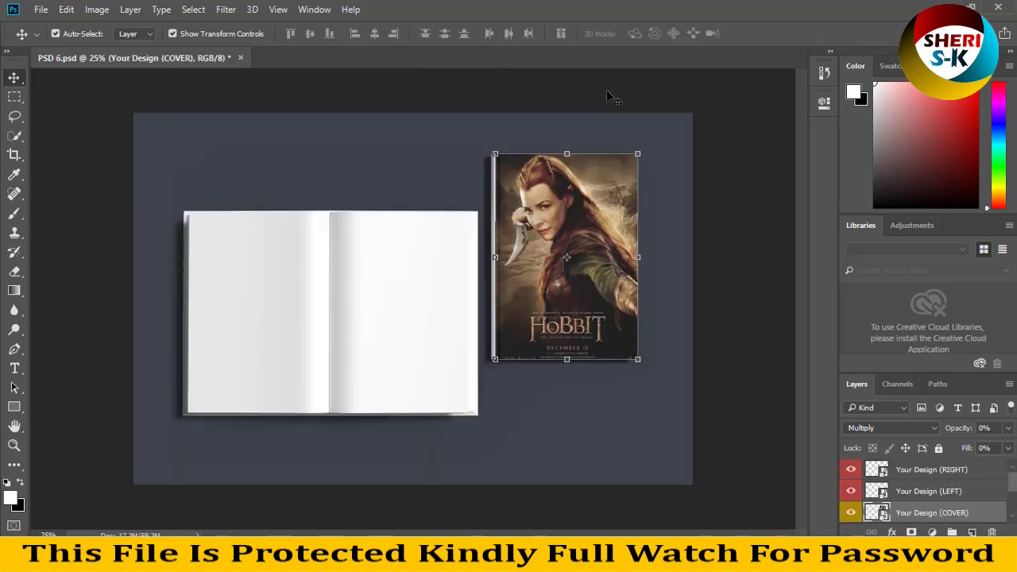
left_click(733, 119)
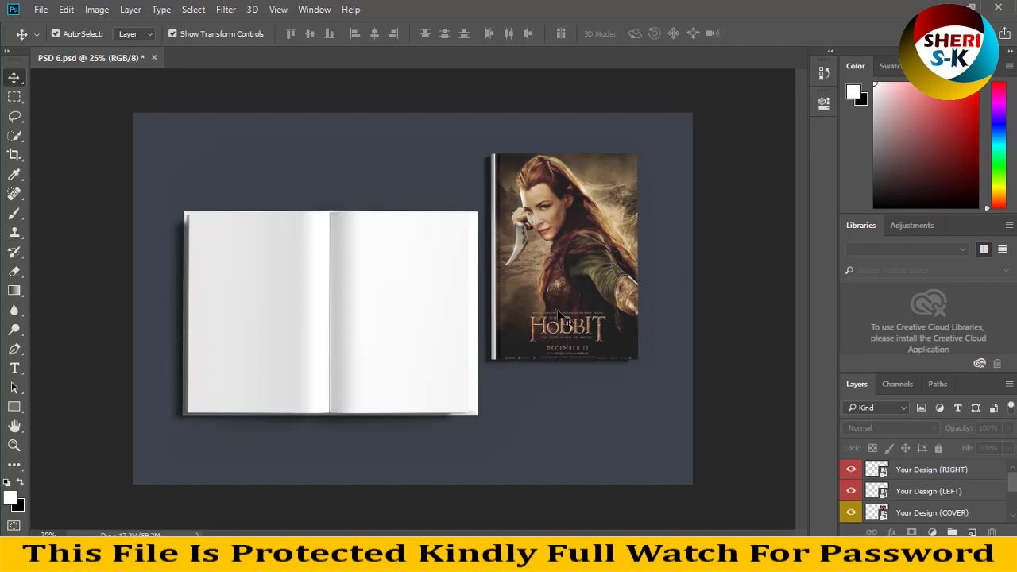
left_click(325, 334)
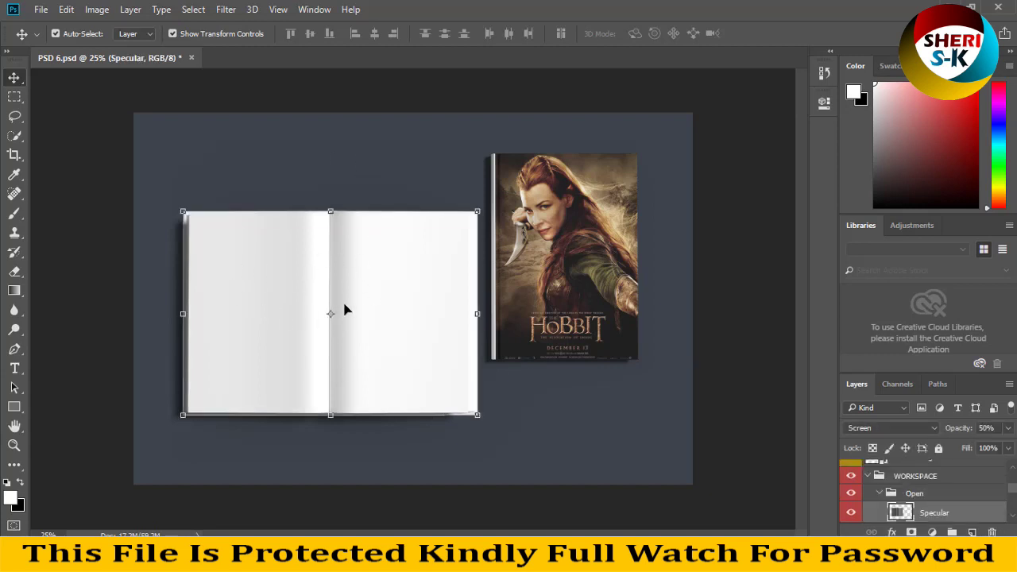
scroll(913, 486, "up", 3)
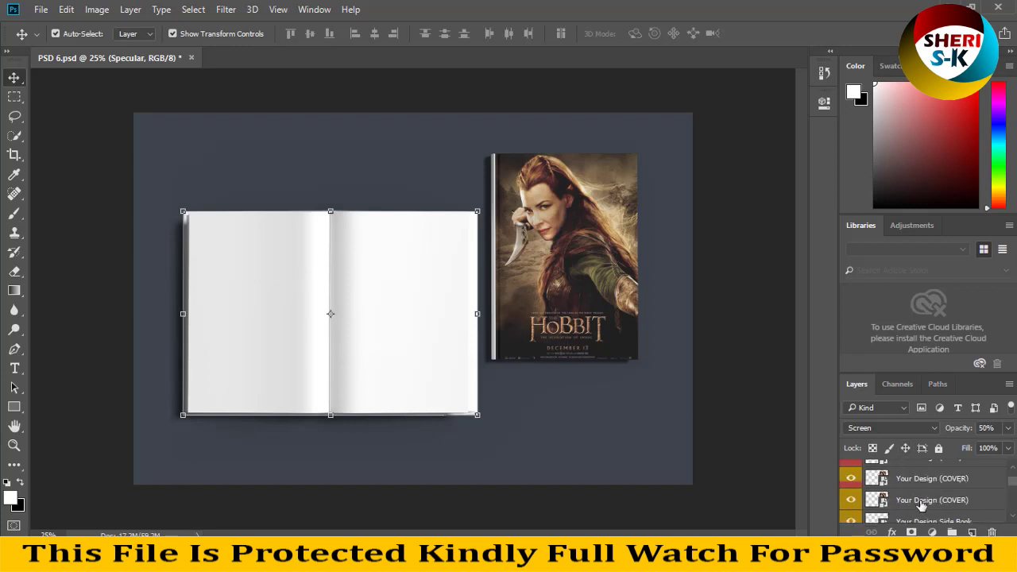
left_click(921, 479)
left_click(851, 480)
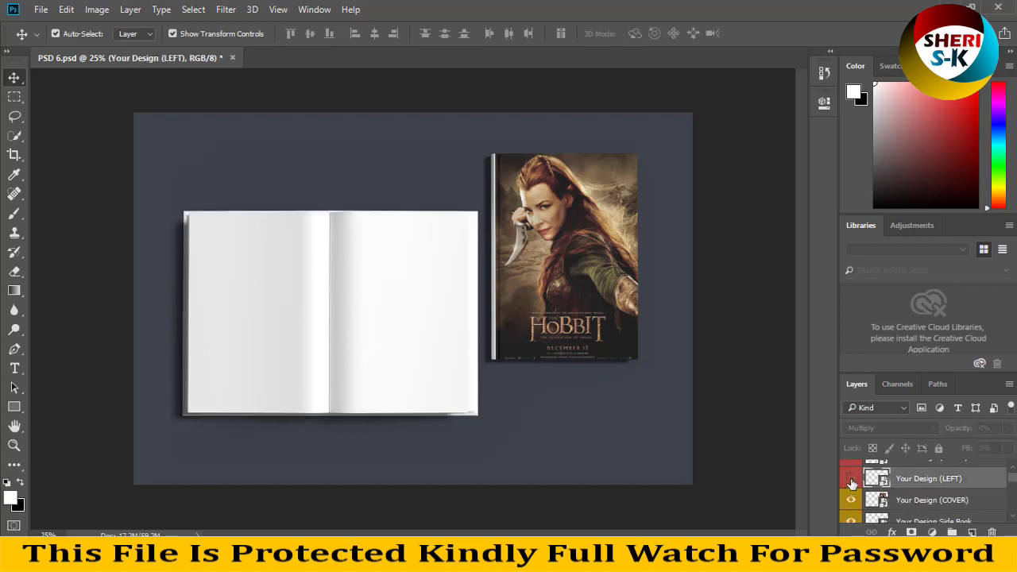
left_click(851, 479)
Open the Your Design (RIGHT) smart object's contents for editing.
scroll(929, 490, "up", 1)
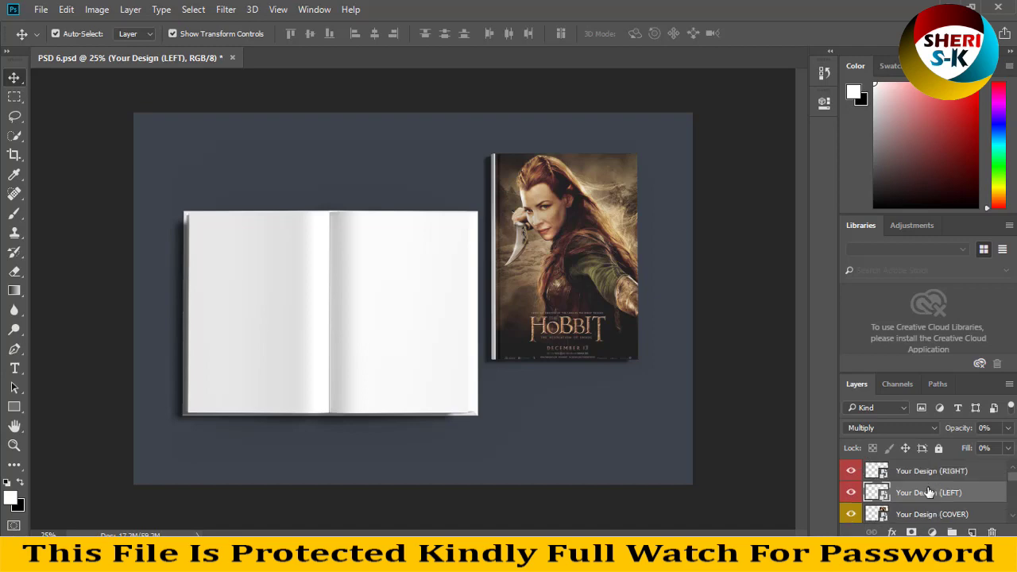
left_click(877, 473)
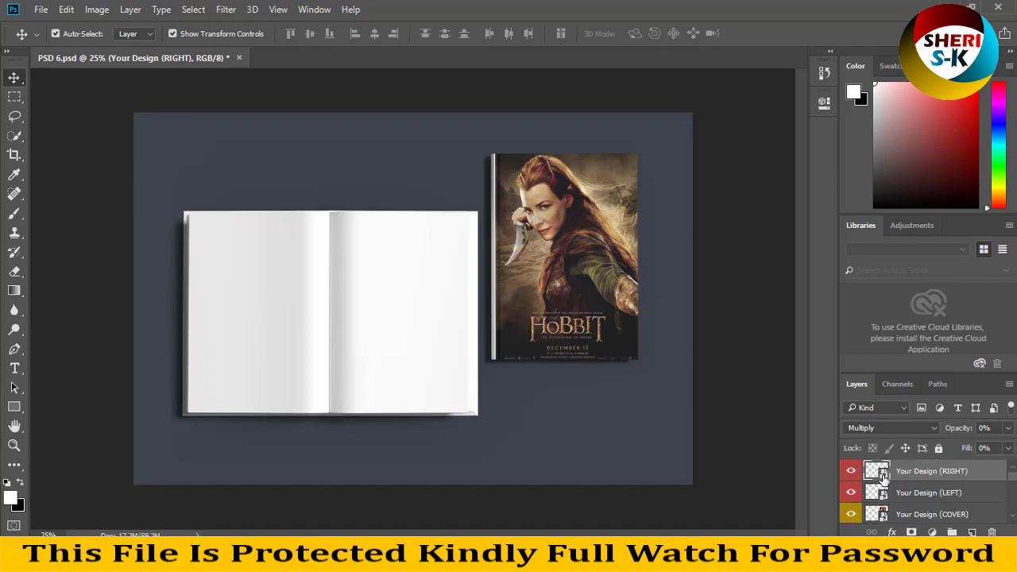
double_click(878, 472)
Place the Harry Potter Half-Blood Prince image in Layer 62.psb, scale it to fill the page, and save.
key("alt+Tab")
mouse_move(247, 119)
left_mouse_down()
mouse_move(429, 534)
mouse_move(412, 227)
left_mouse_up()
left_click_drag(429, 181, 319, 101)
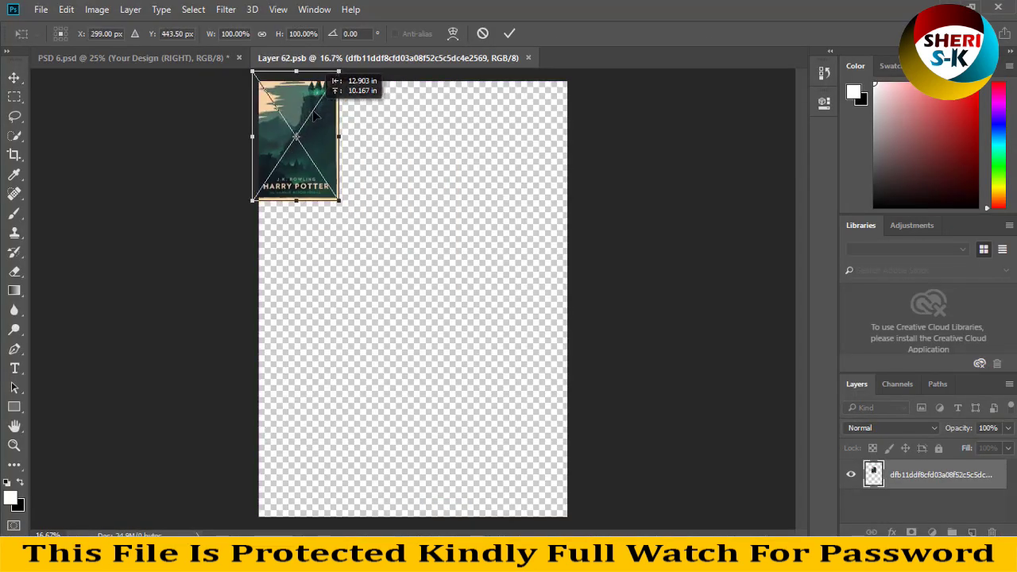
left_click_drag(344, 212, 567, 519)
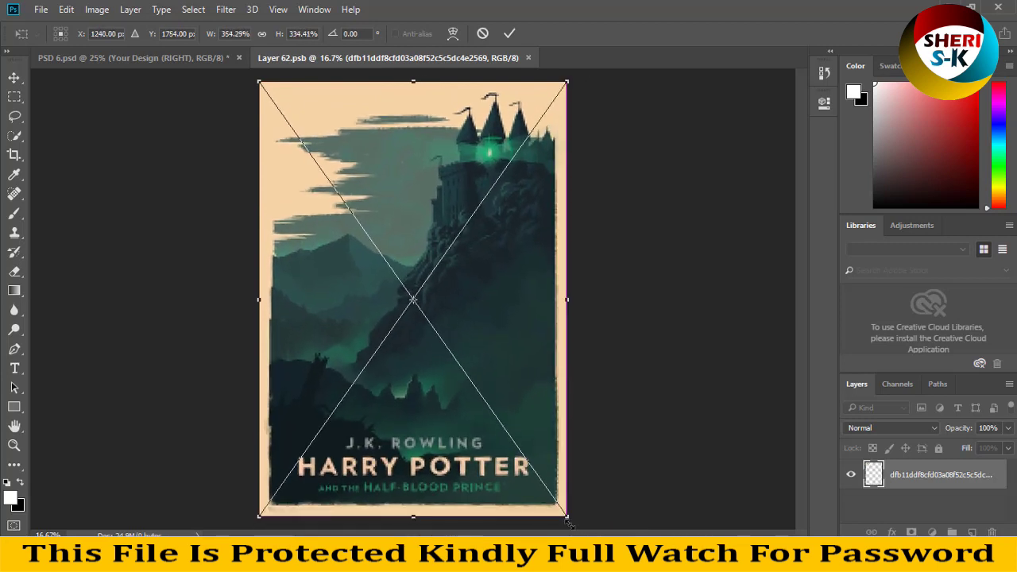
key("Return")
key("ctrl+s")
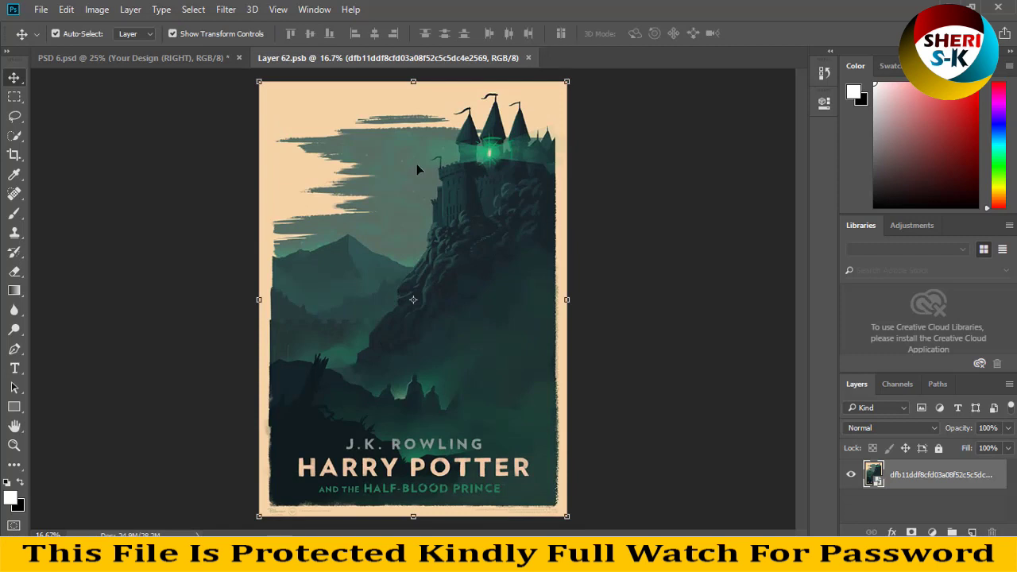
Return to the PSD 6.psd mockup and close the Layer 62.psb file.
left_click(188, 60)
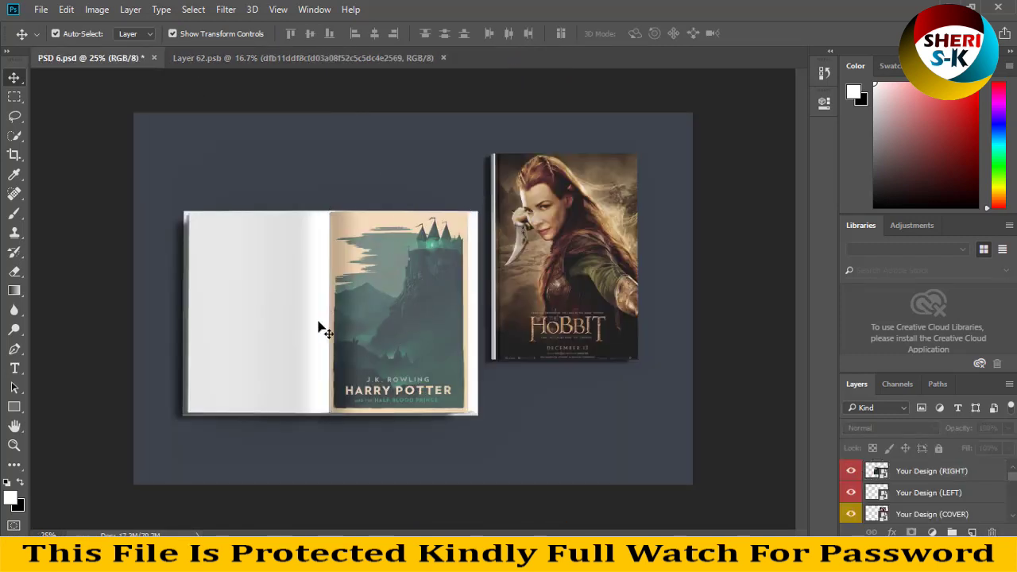
left_click(443, 57)
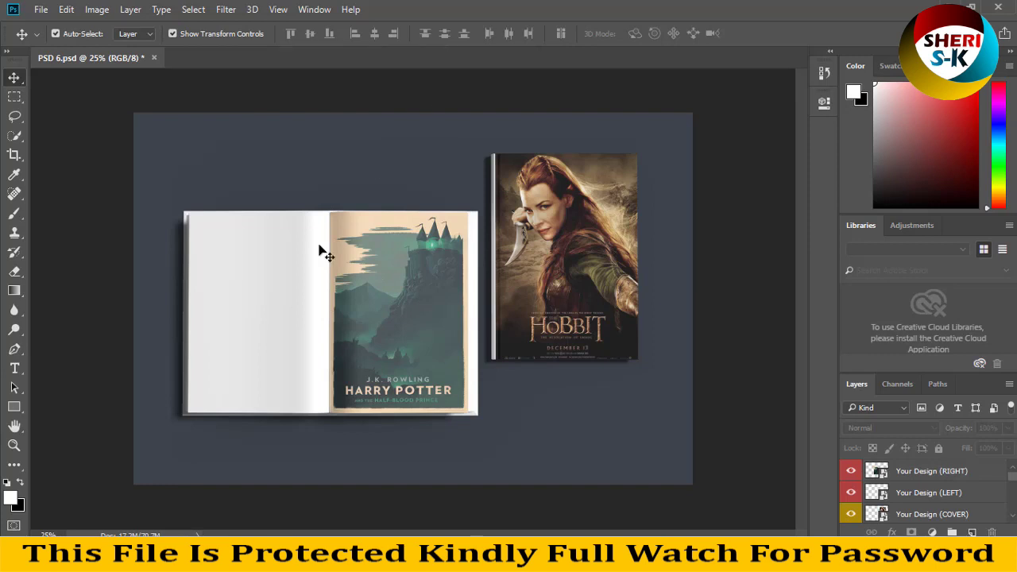
left_click(276, 288)
Set the Color Background fill to orange (f16519), then close the mockup without saving.
left_click(318, 161)
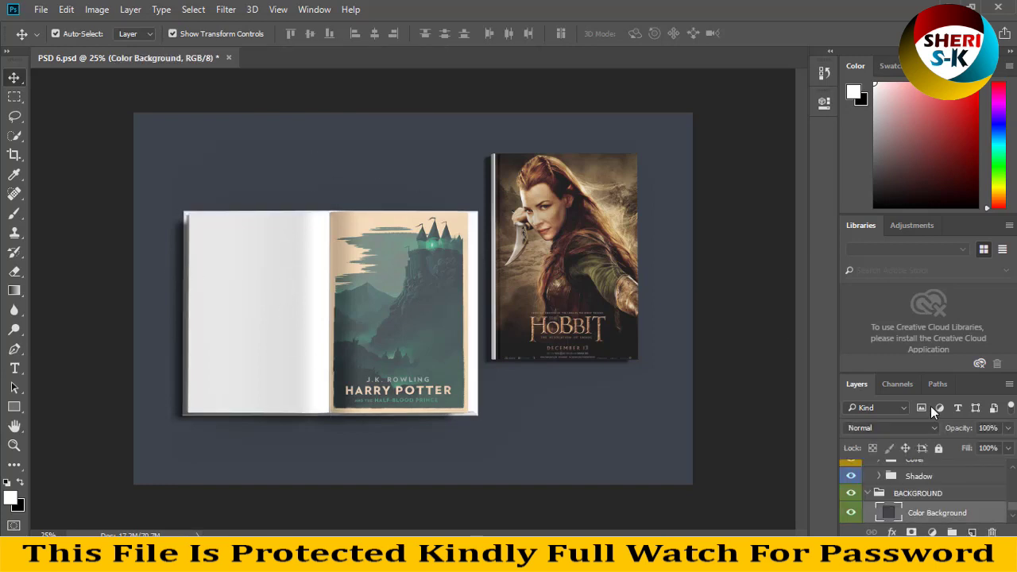
double_click(888, 514)
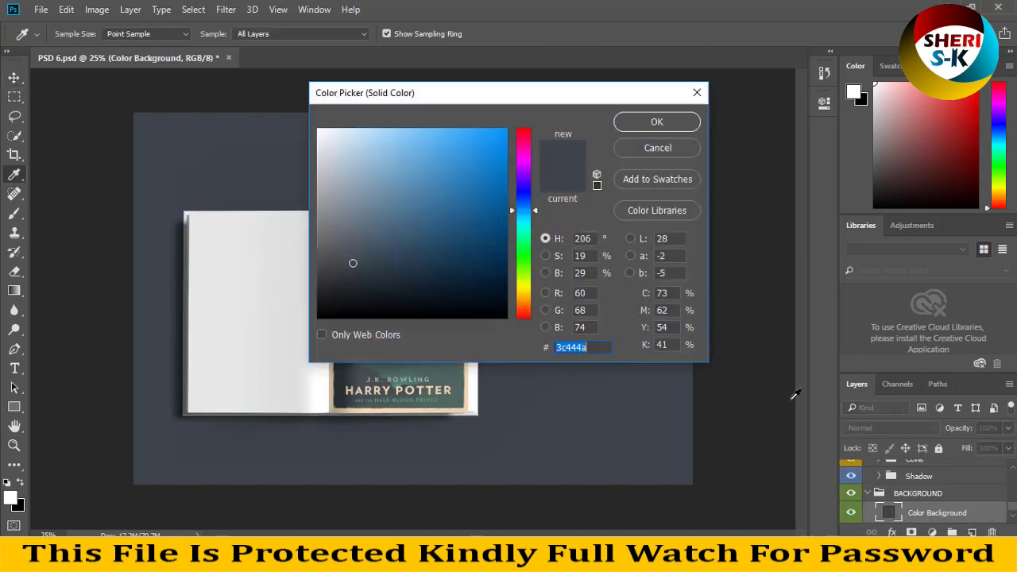
left_click_drag(490, 94, 907, 110)
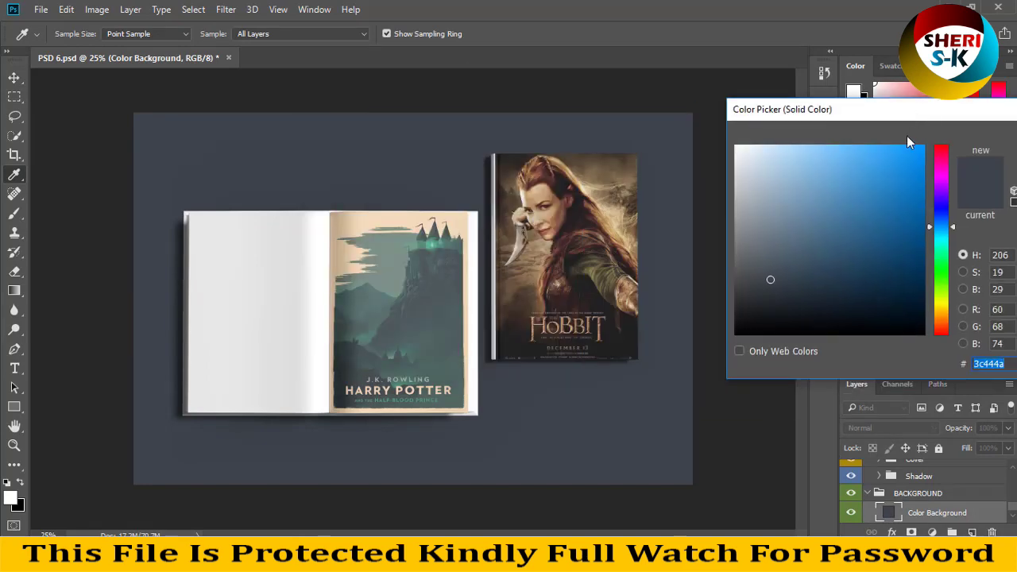
left_click(905, 155)
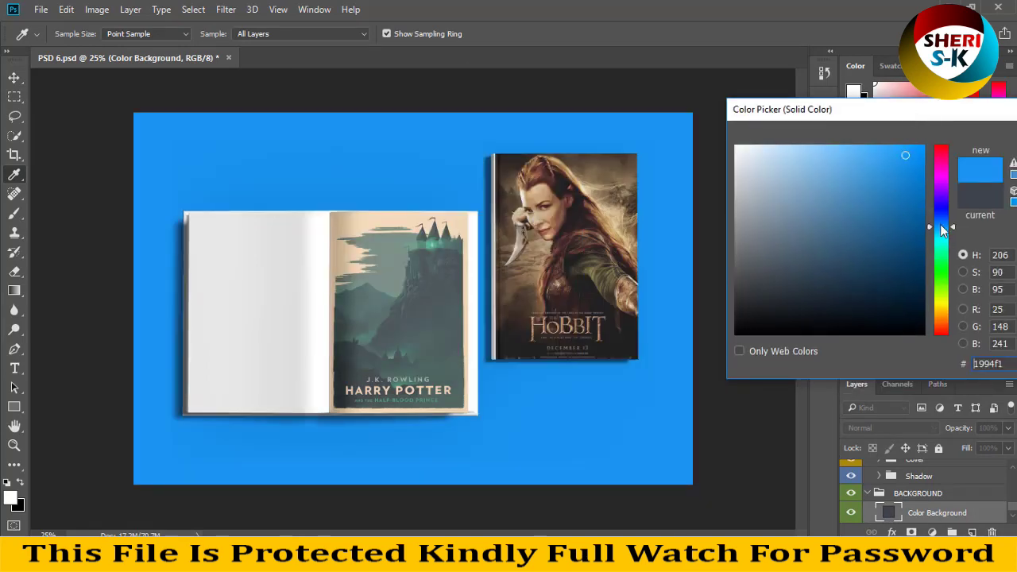
mouse_move(940, 225)
left_mouse_down()
mouse_move(942, 149)
mouse_move(936, 252)
left_mouse_up()
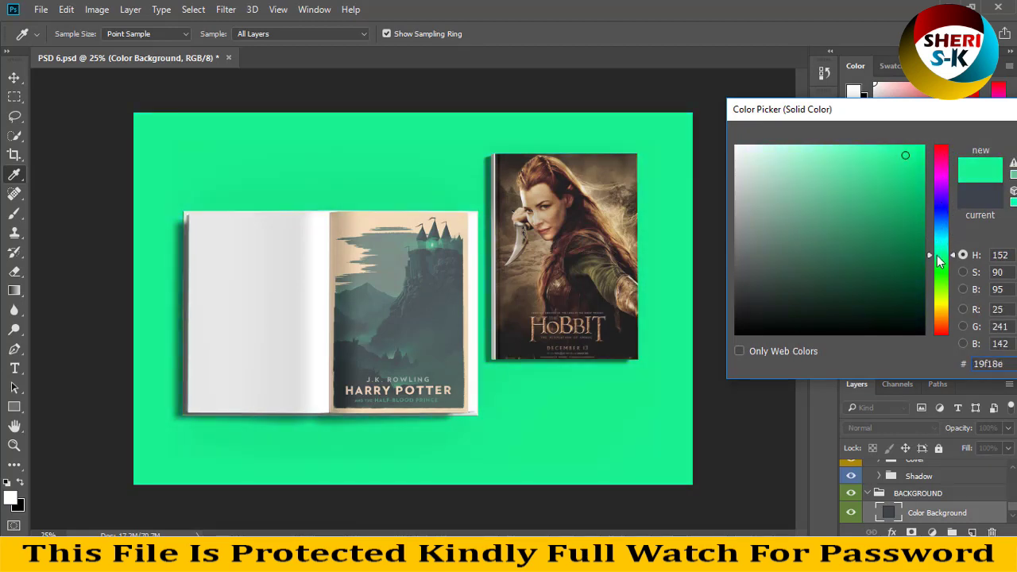
left_click_drag(937, 256, 938, 330)
left_click_drag(967, 115, 745, 148)
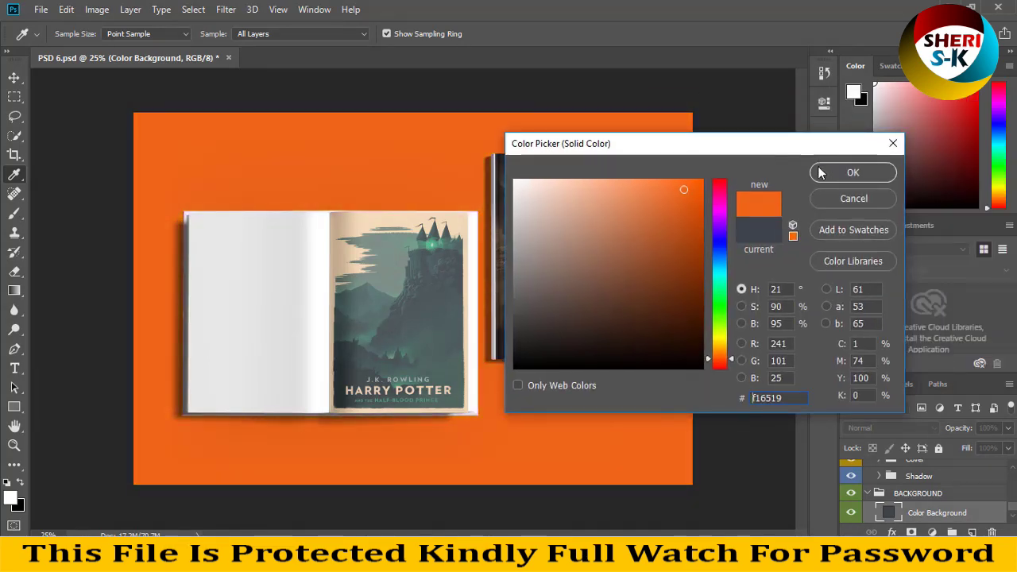
left_click(850, 173)
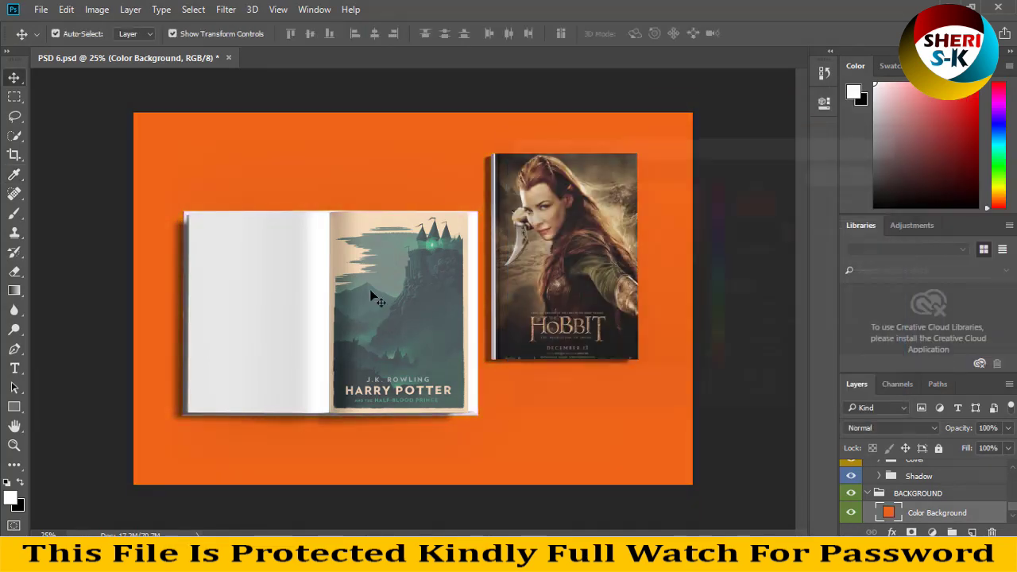
left_click(229, 59)
left_click(490, 210)
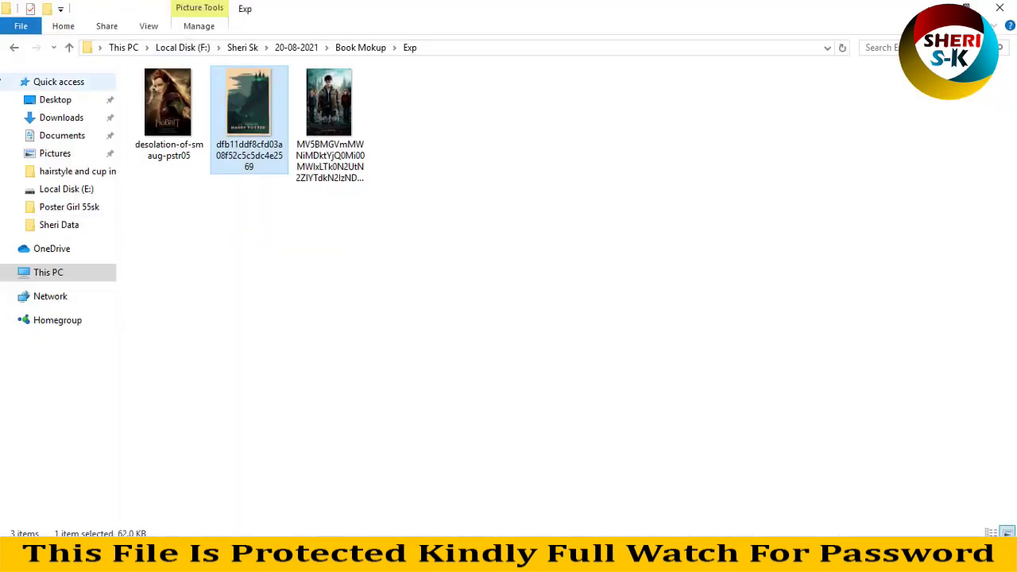
Return to the Book Mokup folder and open the PSD 3 mockup in Photoshop.
left_click(14, 47)
left_click(660, 175)
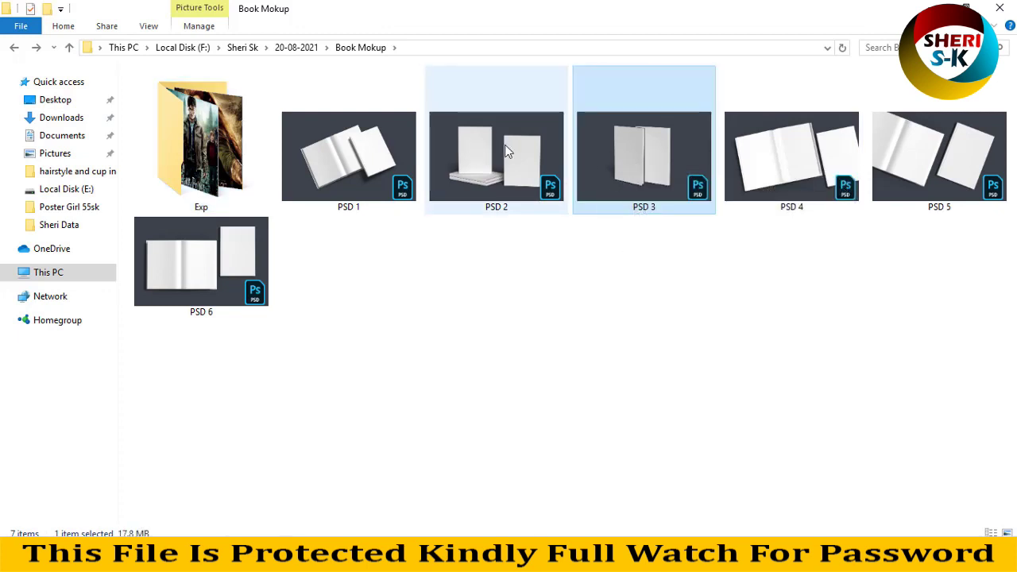
left_click_drag(640, 141, 321, 205)
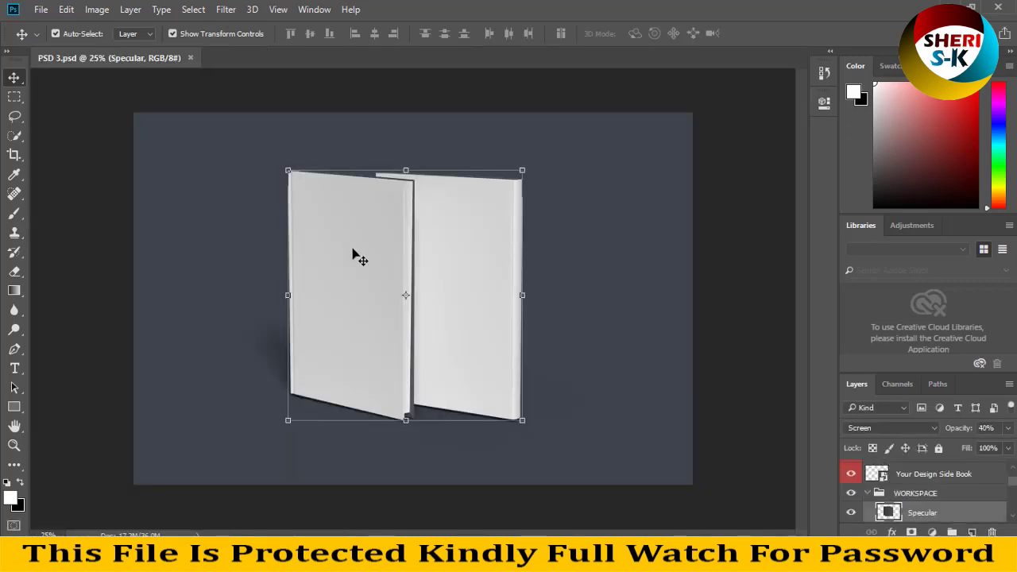
Open the Your Design Cover (RIGHT) smart object's contents for editing.
scroll(924, 493, "up", 2)
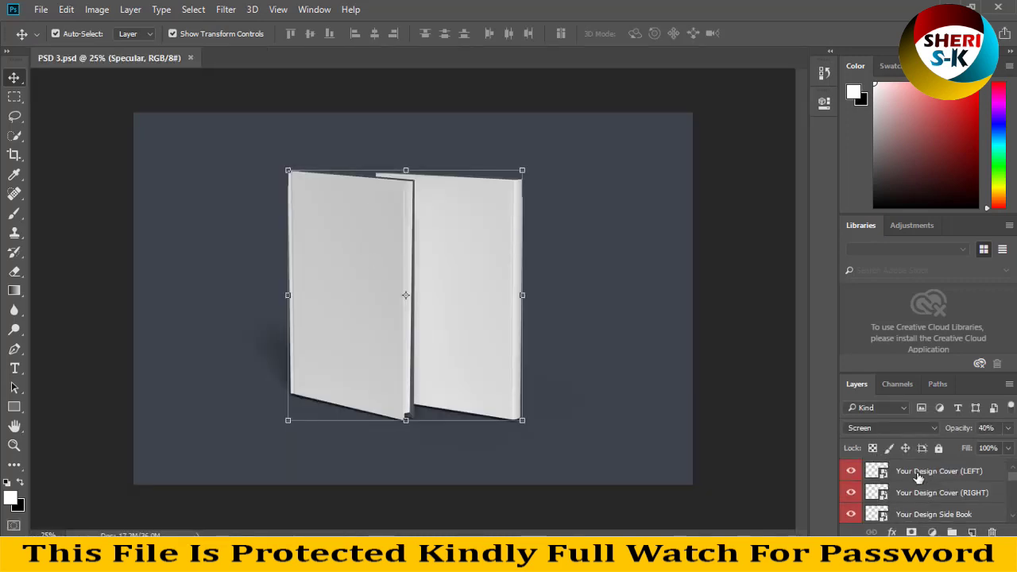
left_click(917, 473)
left_click(910, 498)
left_click(906, 514)
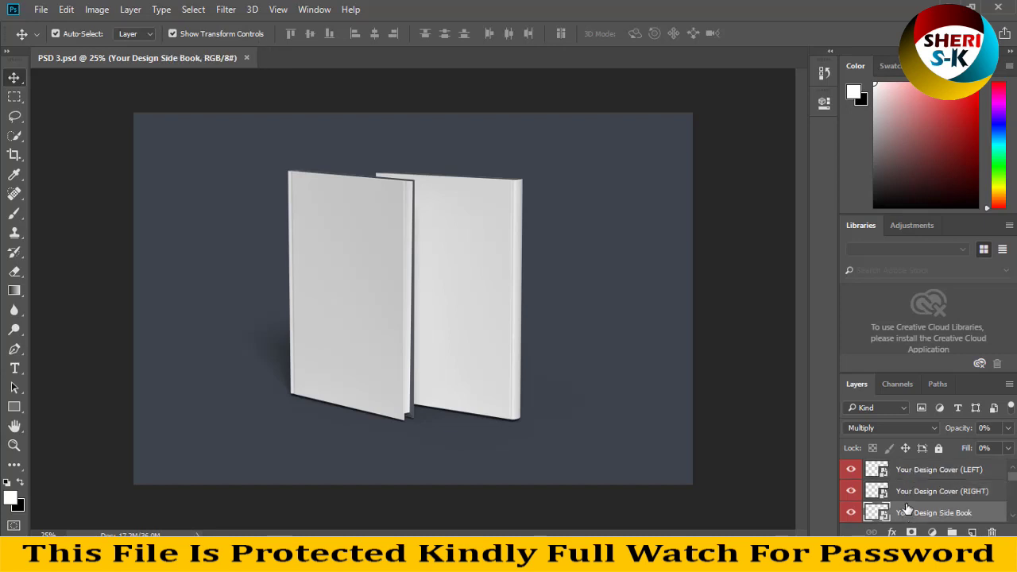
left_click(905, 491)
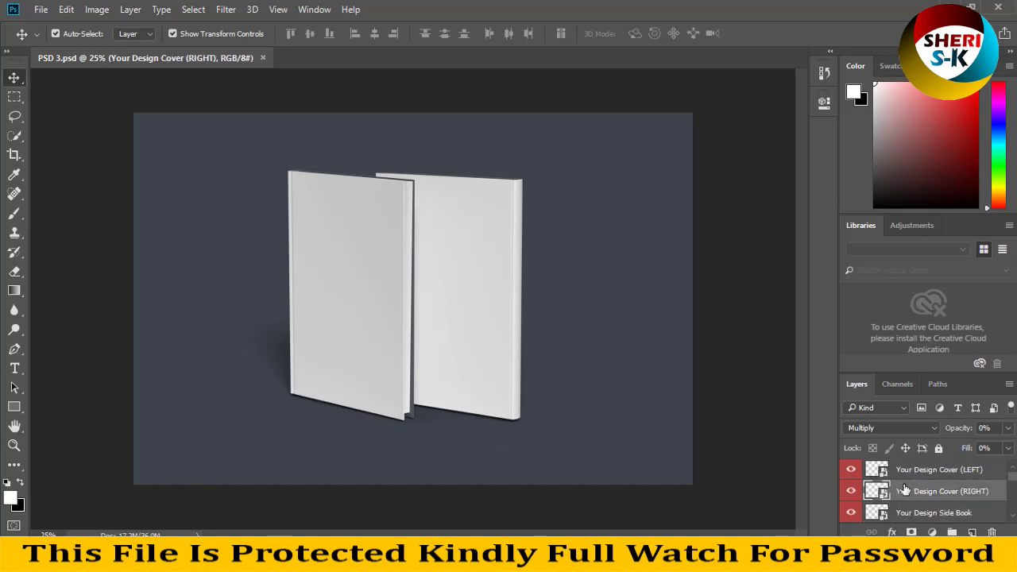
left_click(905, 473)
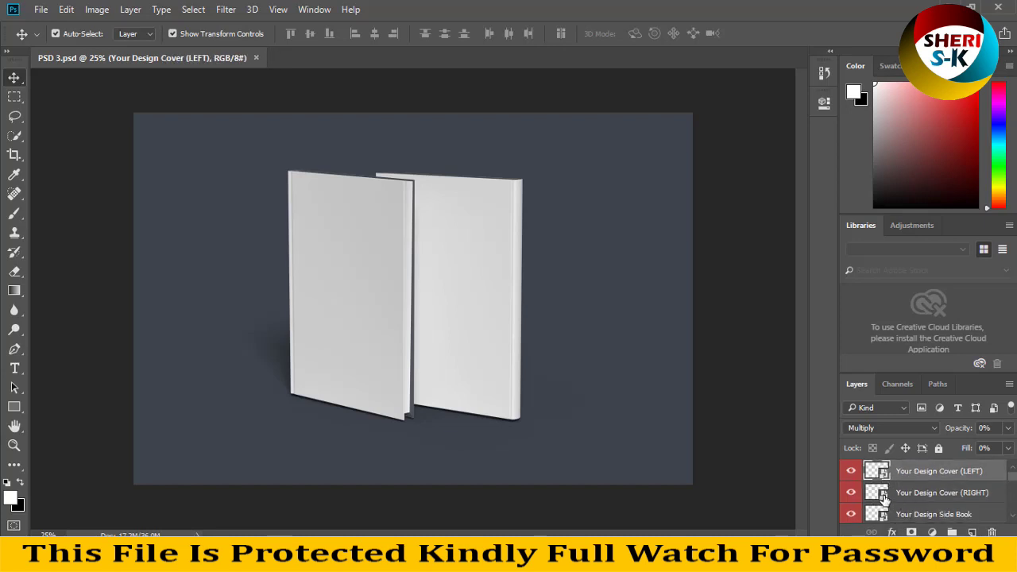
double_click(882, 496)
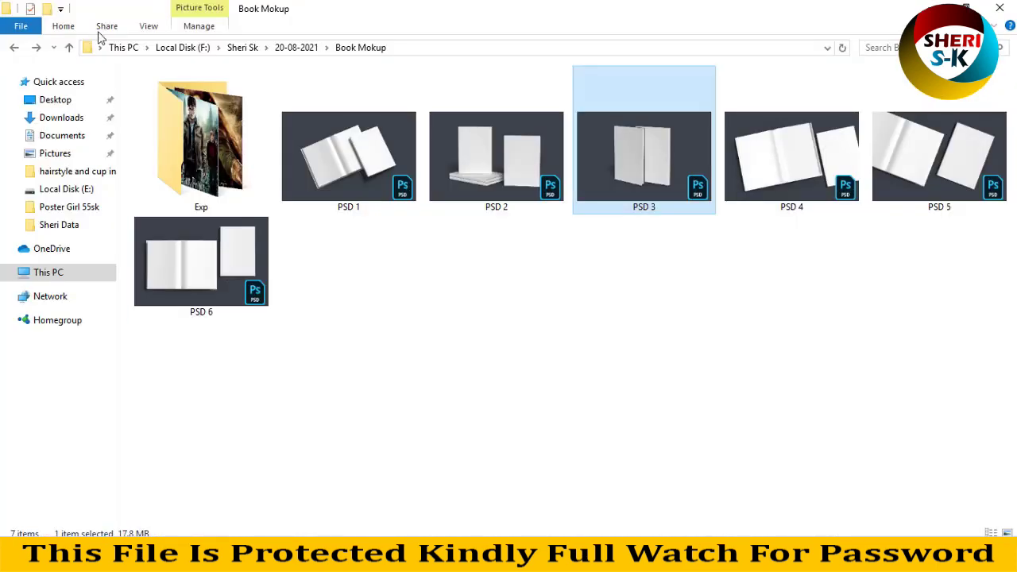
Place the Deathly Hallows poster on the cover, stretch it to fit, save, and return to PSD 3.
left_click(204, 148)
double_click(204, 148)
mouse_move(352, 126)
left_mouse_down()
mouse_move(424, 501)
mouse_move(425, 228)
mouse_move(404, 299)
left_mouse_up()
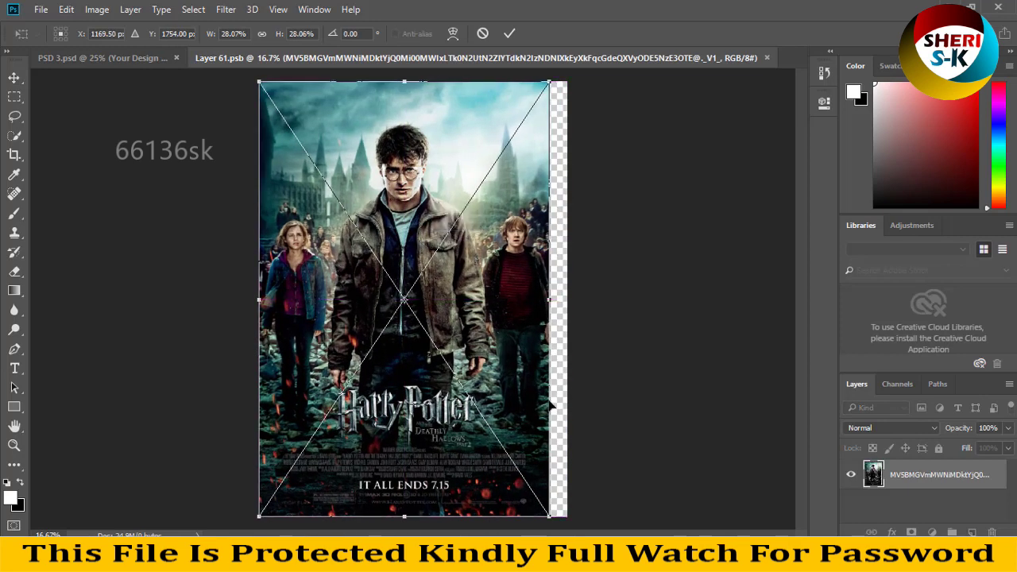
left_click_drag(546, 299, 566, 299)
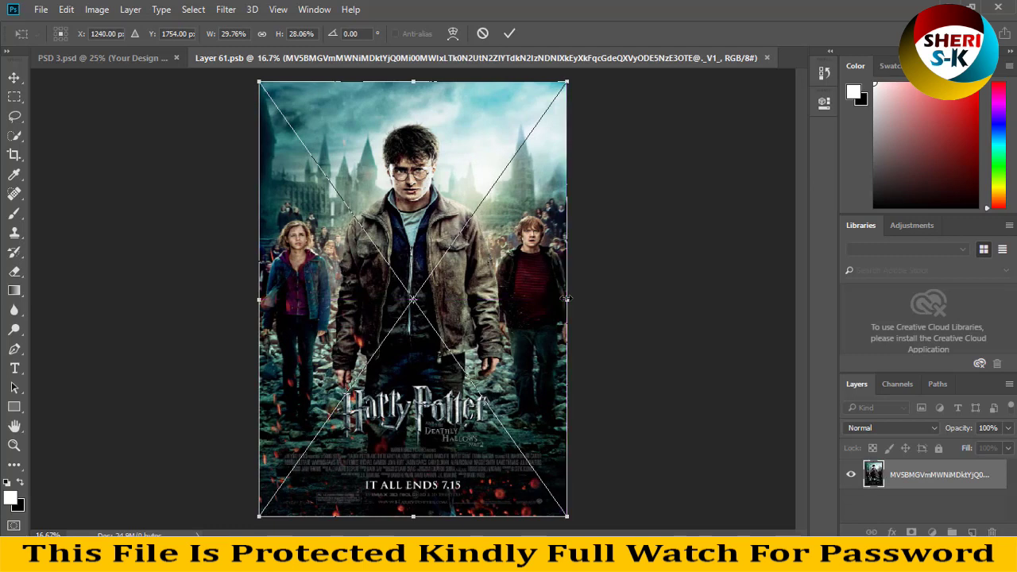
key("Return")
key("ctrl+s")
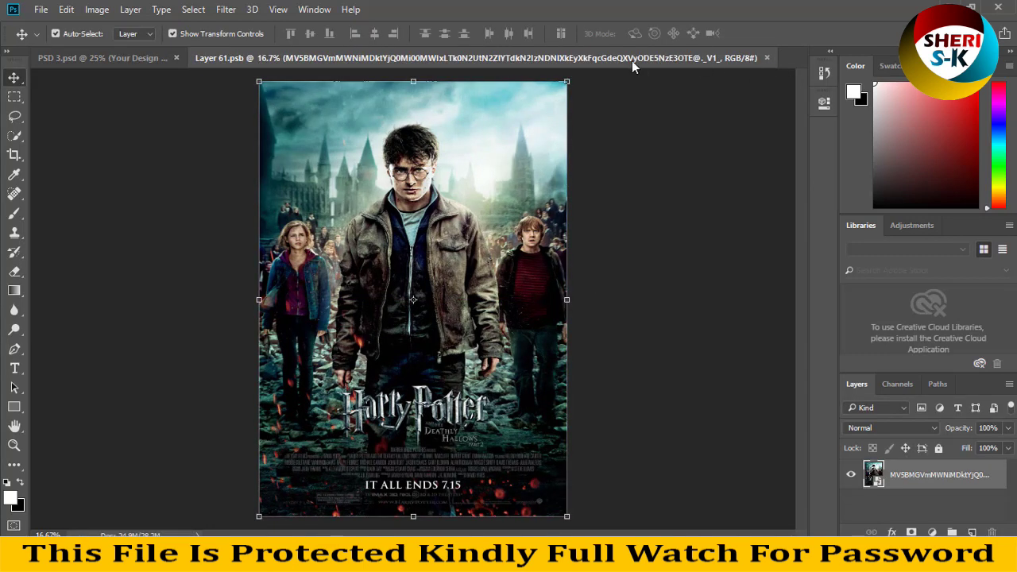
left_click(116, 60)
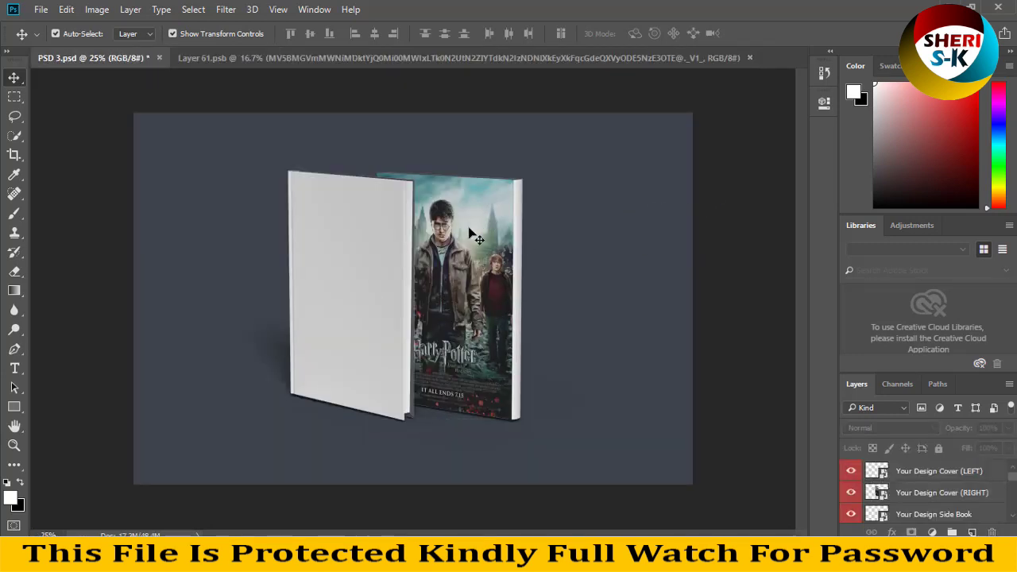
Open the Your Design Cover (LEFT) smart object's contents for editing.
left_click(397, 331)
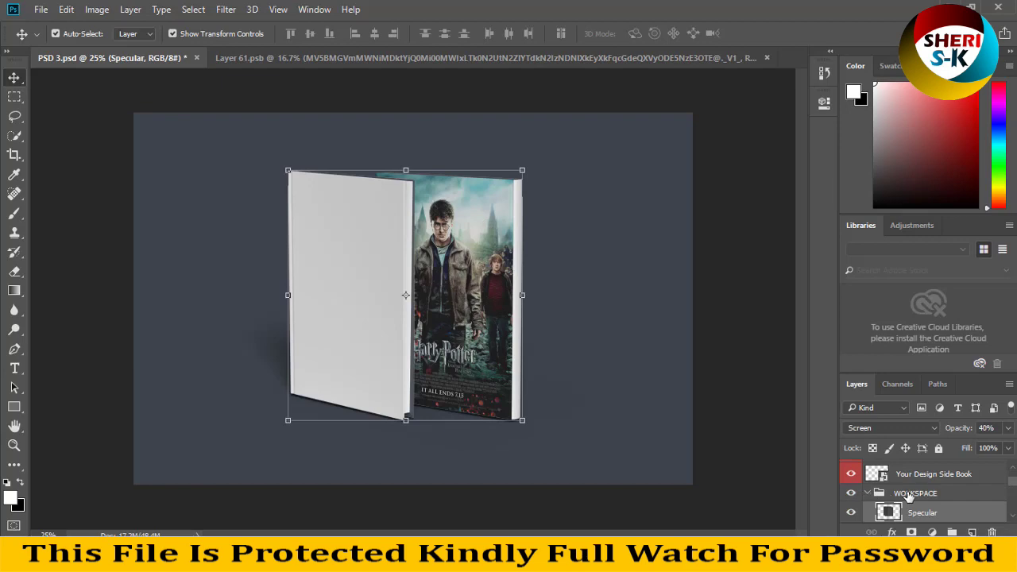
scroll(909, 496, "up", 2)
left_click(884, 474)
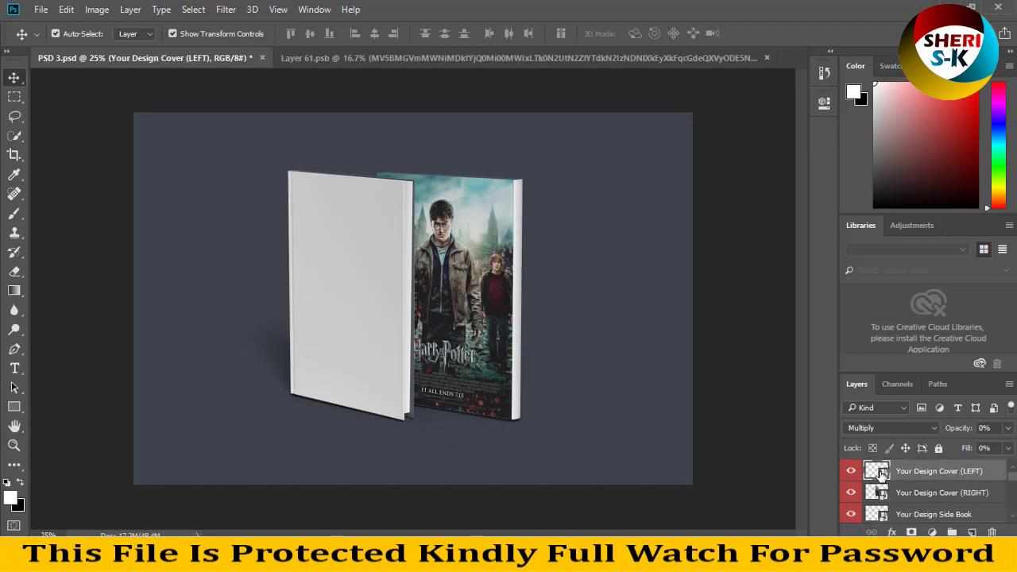
double_click(877, 472)
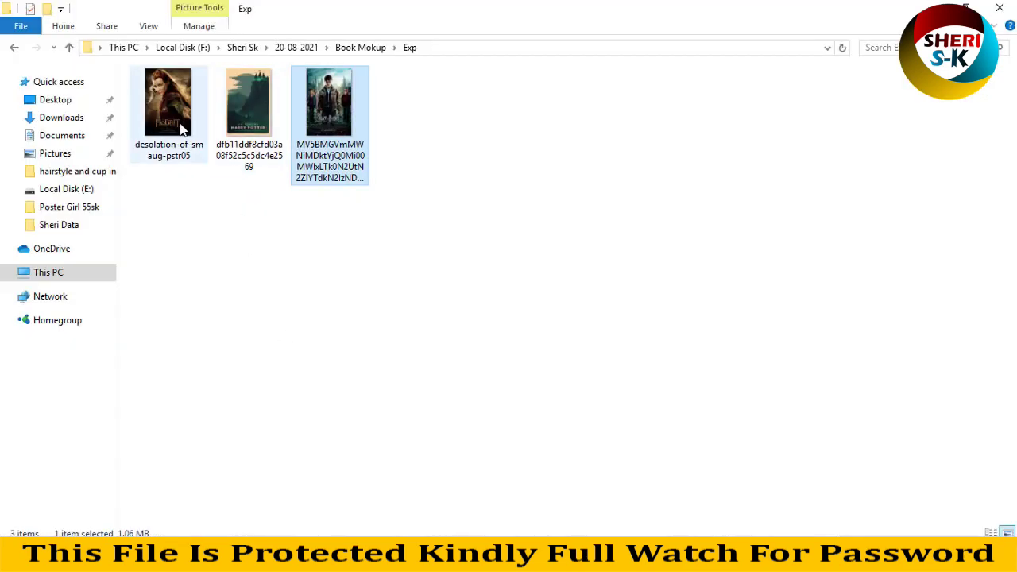
Place the Hobbit poster, stretch it to both cover edges, save, and preview the PSD 3 mockup.
mouse_move(168, 103)
left_mouse_down()
mouse_move(613, 496)
mouse_move(400, 289)
mouse_move(428, 281)
left_mouse_up()
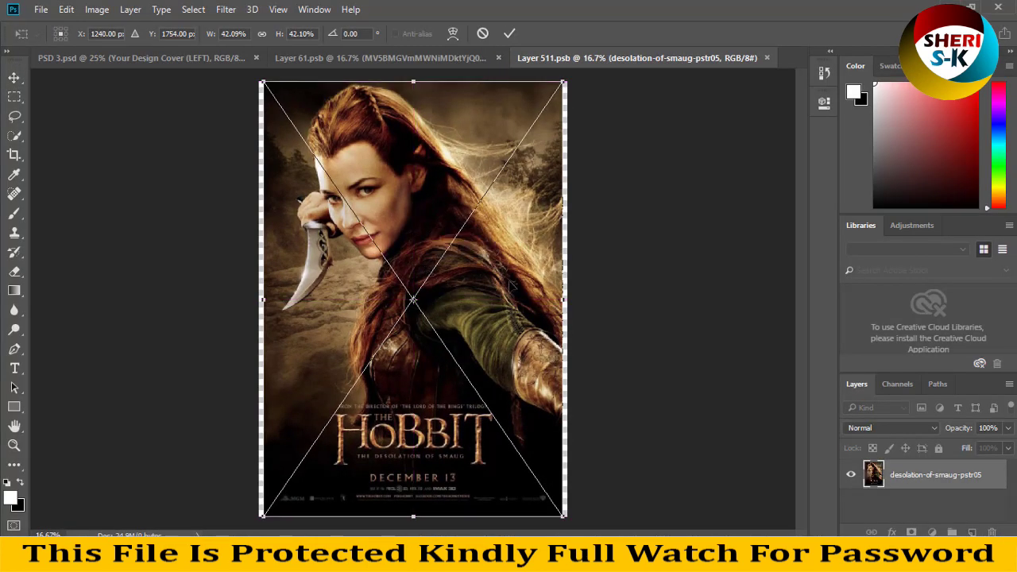
left_click_drag(563, 299, 567, 299)
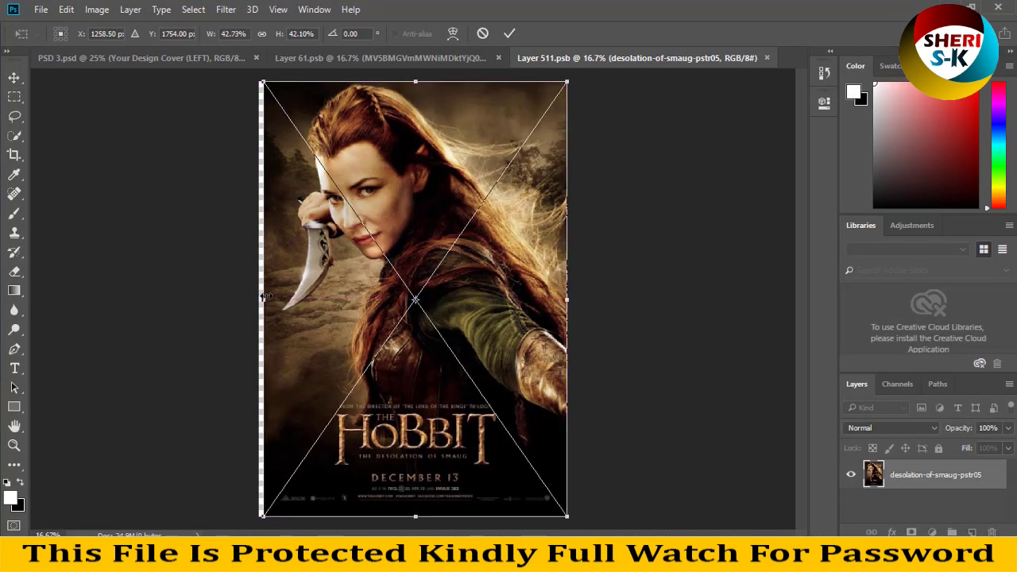
left_click_drag(264, 297, 260, 299)
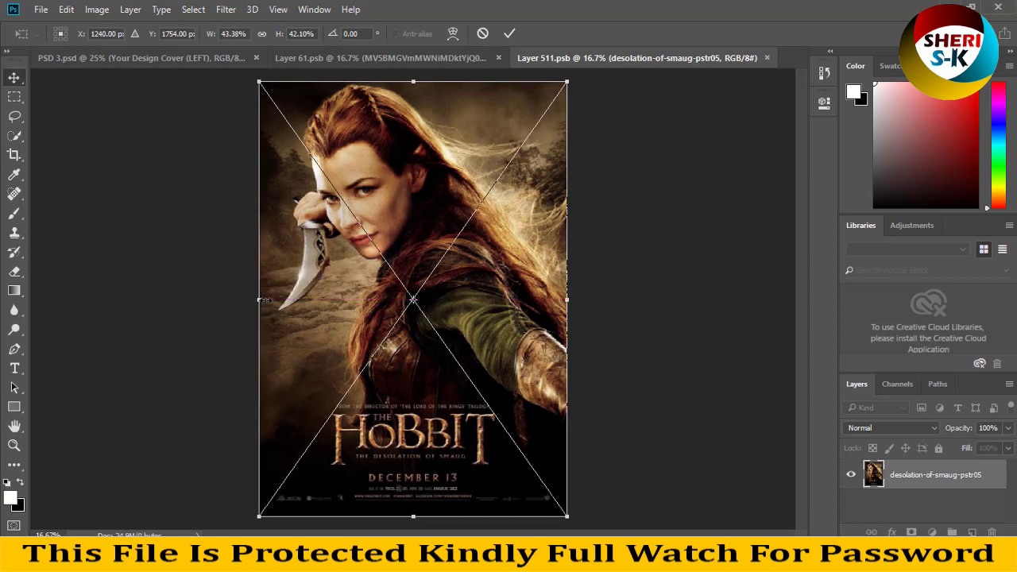
key("Return")
key("ctrl+s")
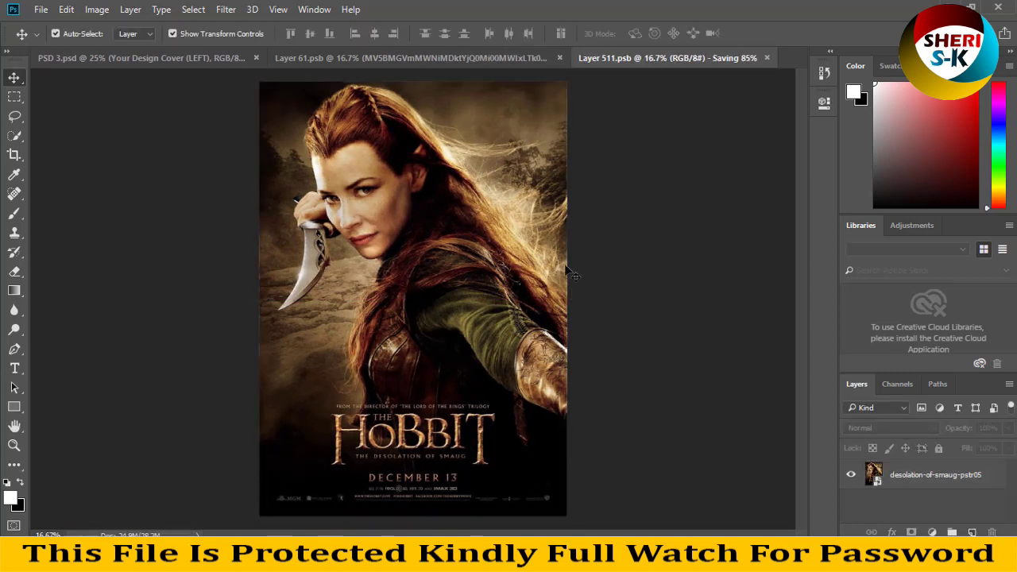
left_click(182, 58)
left_click(719, 220)
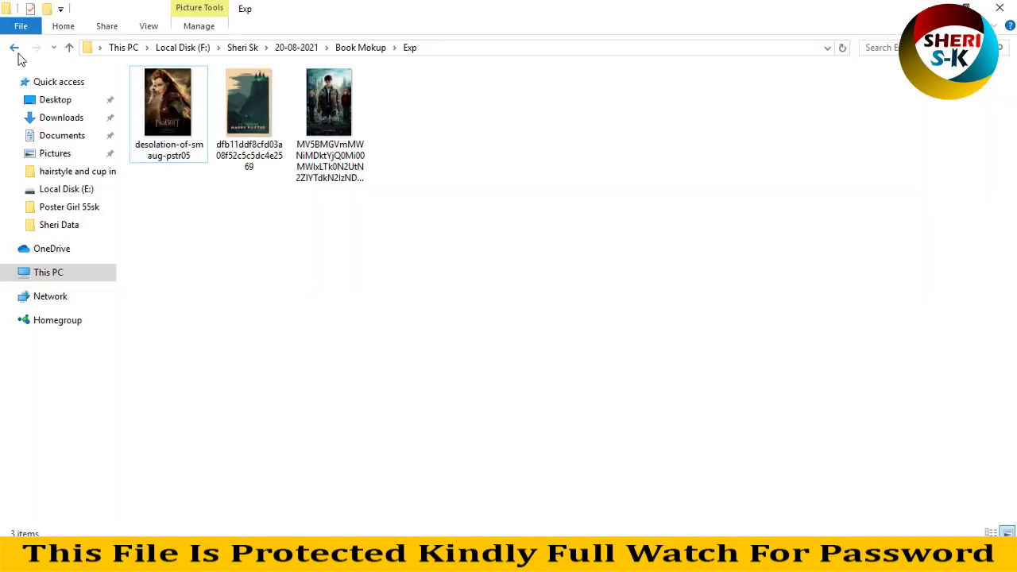
left_click(14, 48)
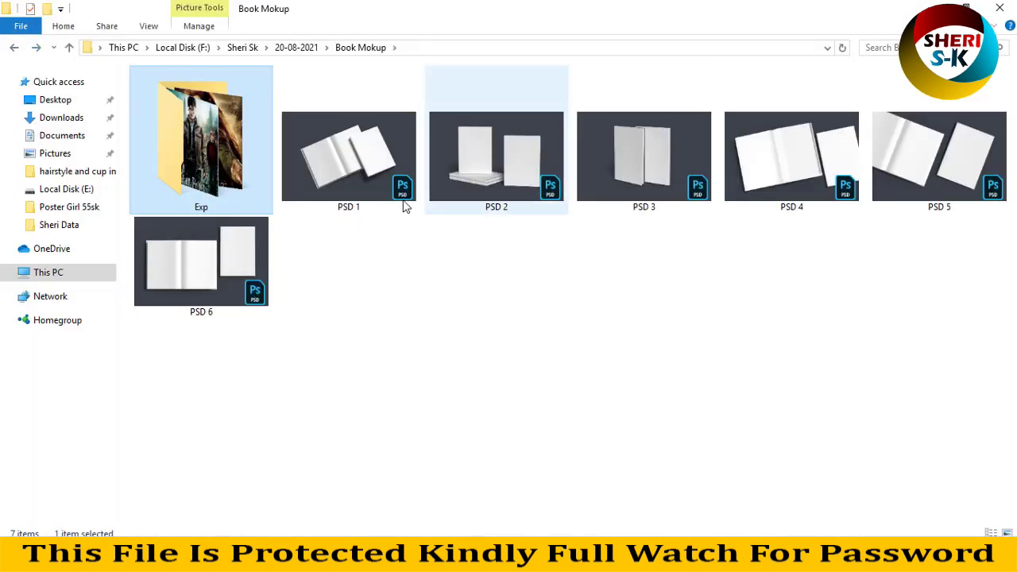